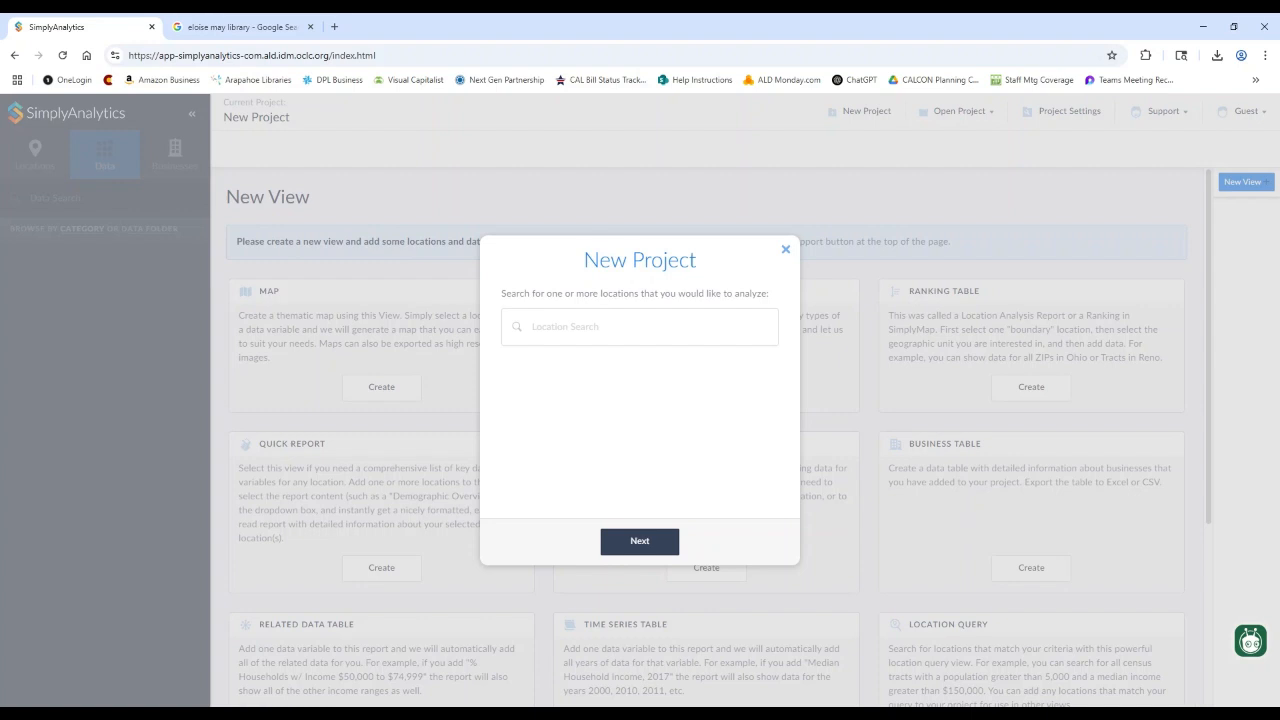
- Create the project with Total Population, Age 65+, Housing Units and owner-occupied housing tenure seed variables
left_click(660, 546)
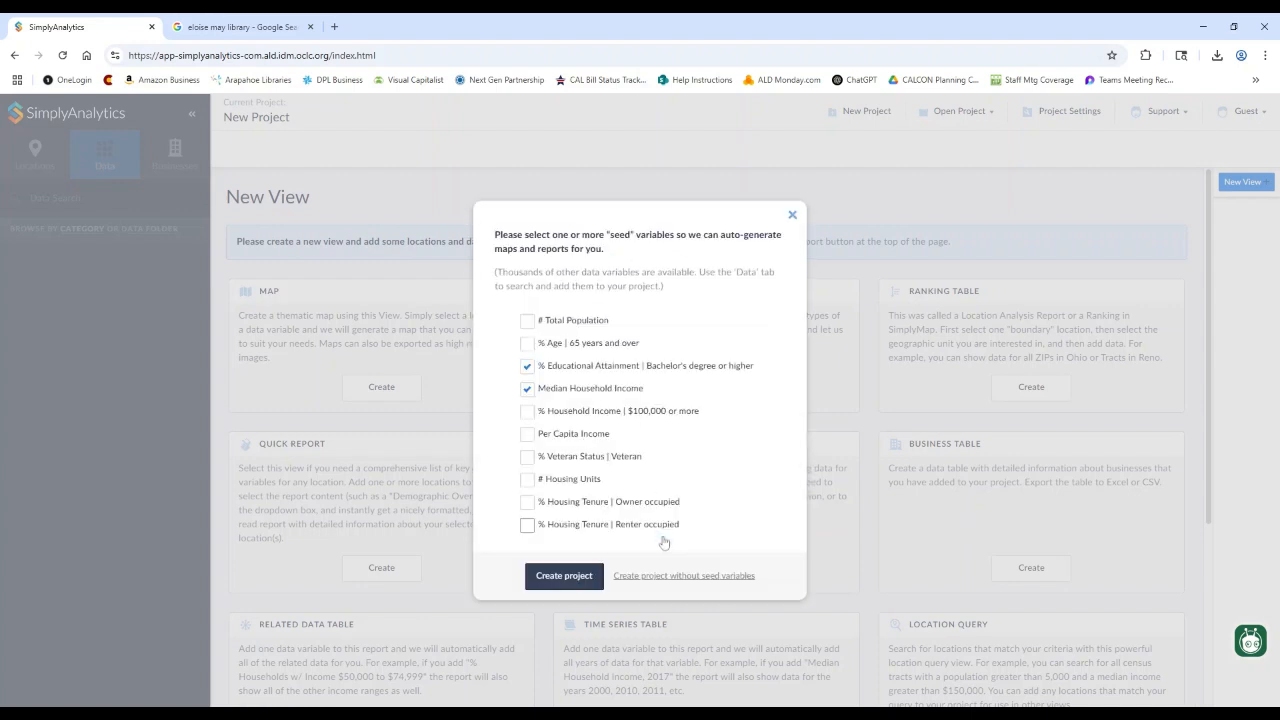
left_click(527, 343)
left_click(528, 320)
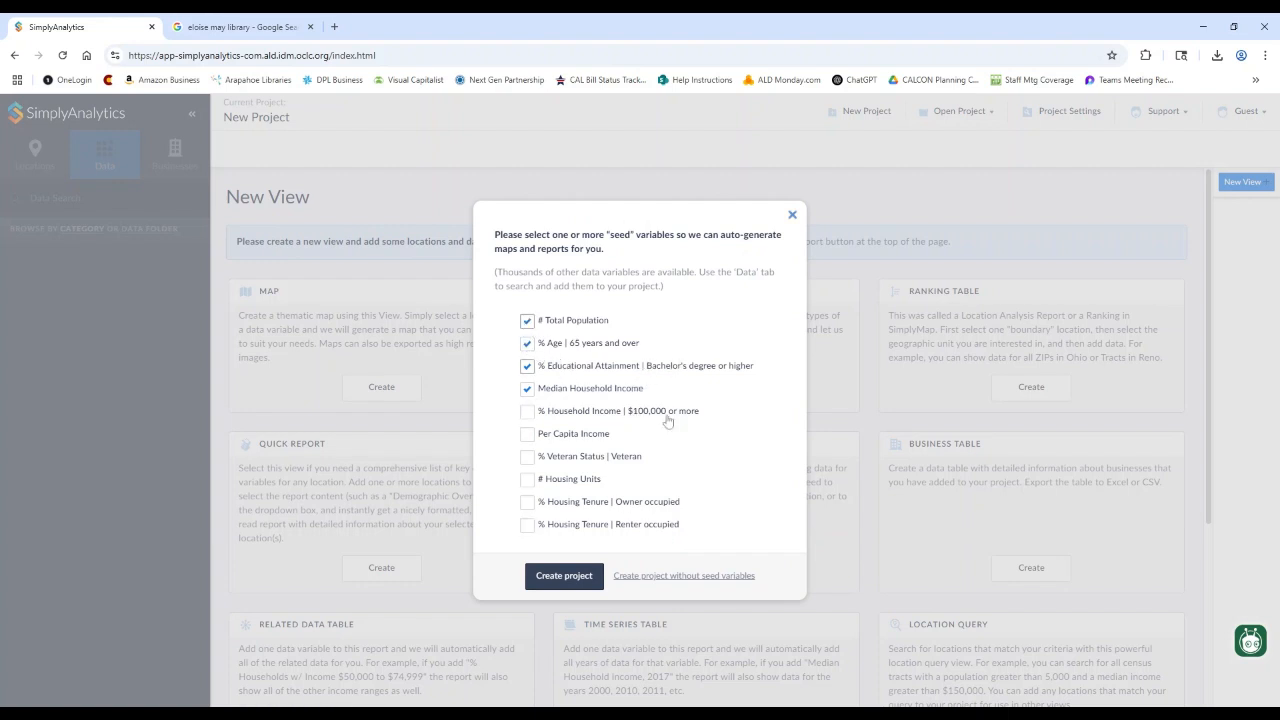
left_click(527, 479)
left_click(527, 502)
left_click(570, 584)
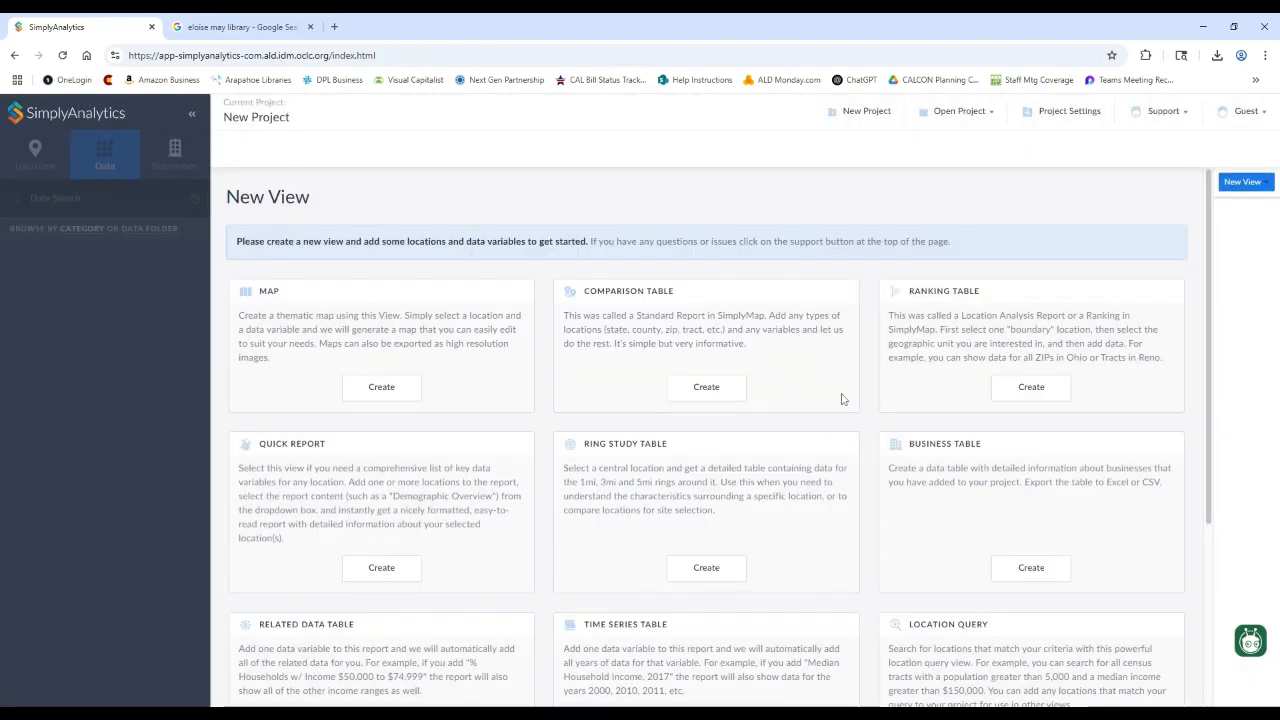
- Start a new comparison table view and bring up the Locations side panel
left_click(720, 391)
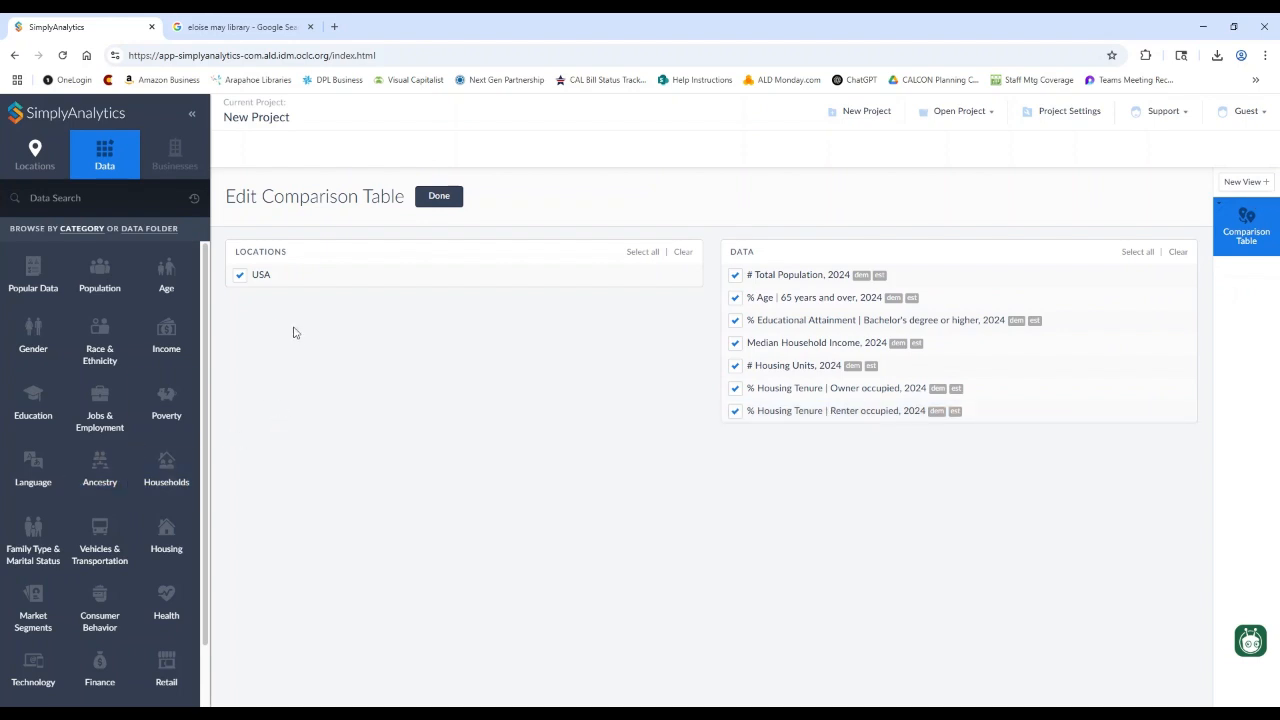
left_click(35, 156)
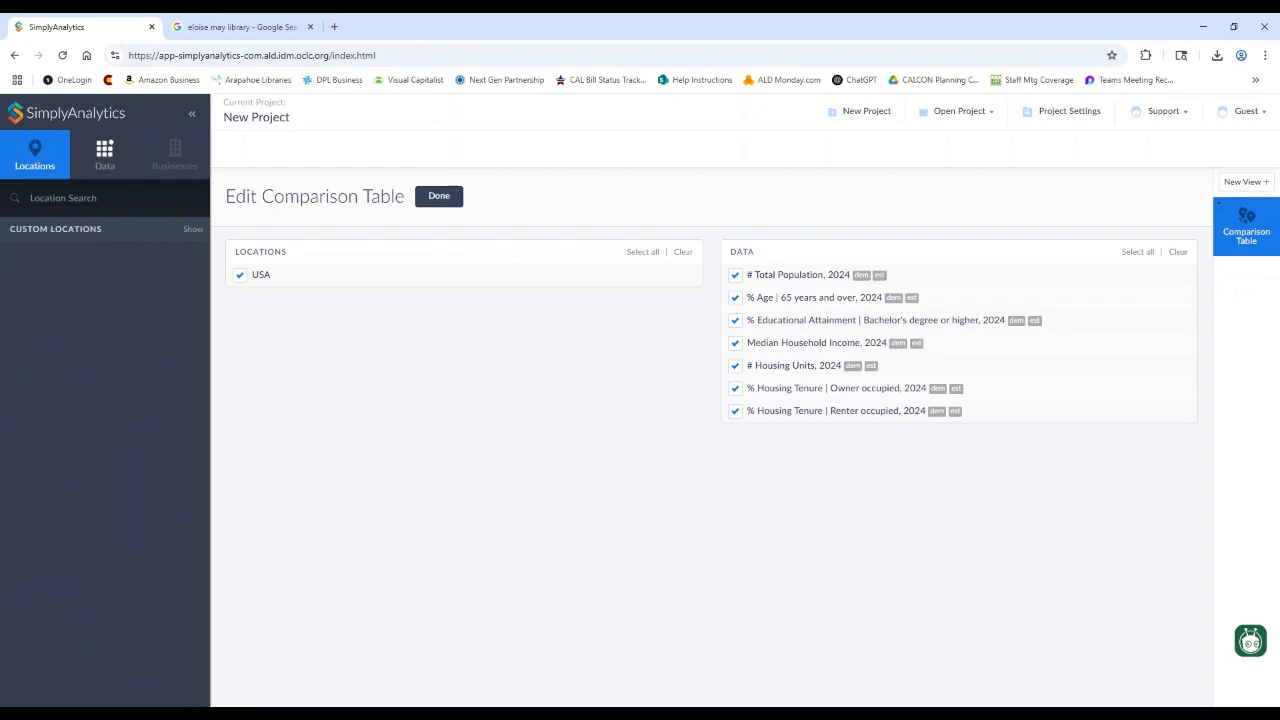
- Create a custom radius location named '1 Mile Radius' centred on block group BG0872002, Arapahoe County
left_click(196, 236)
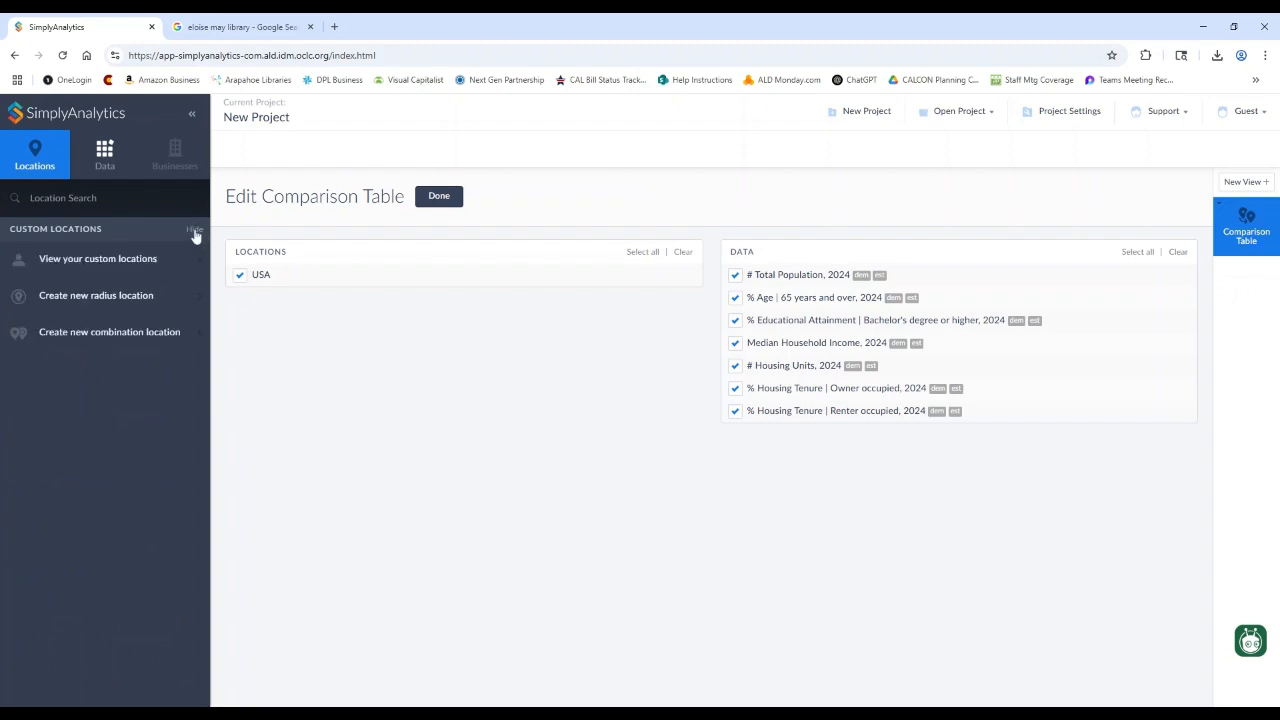
left_click(148, 299)
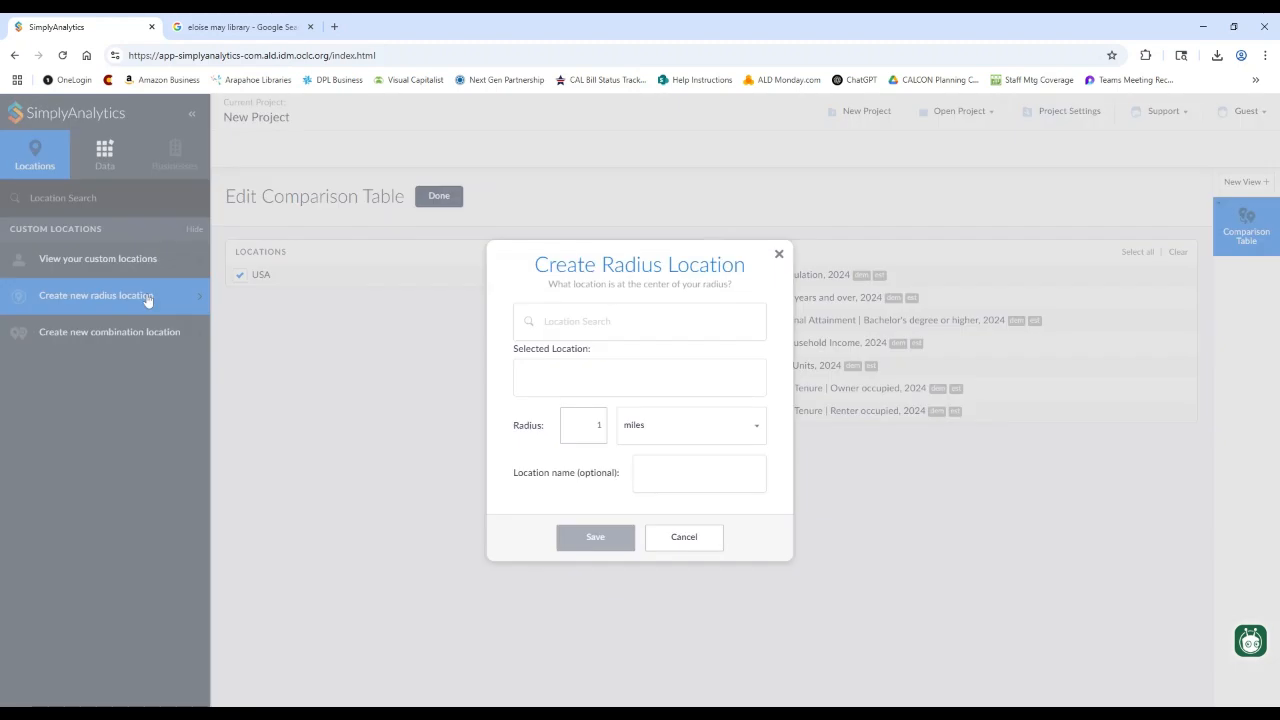
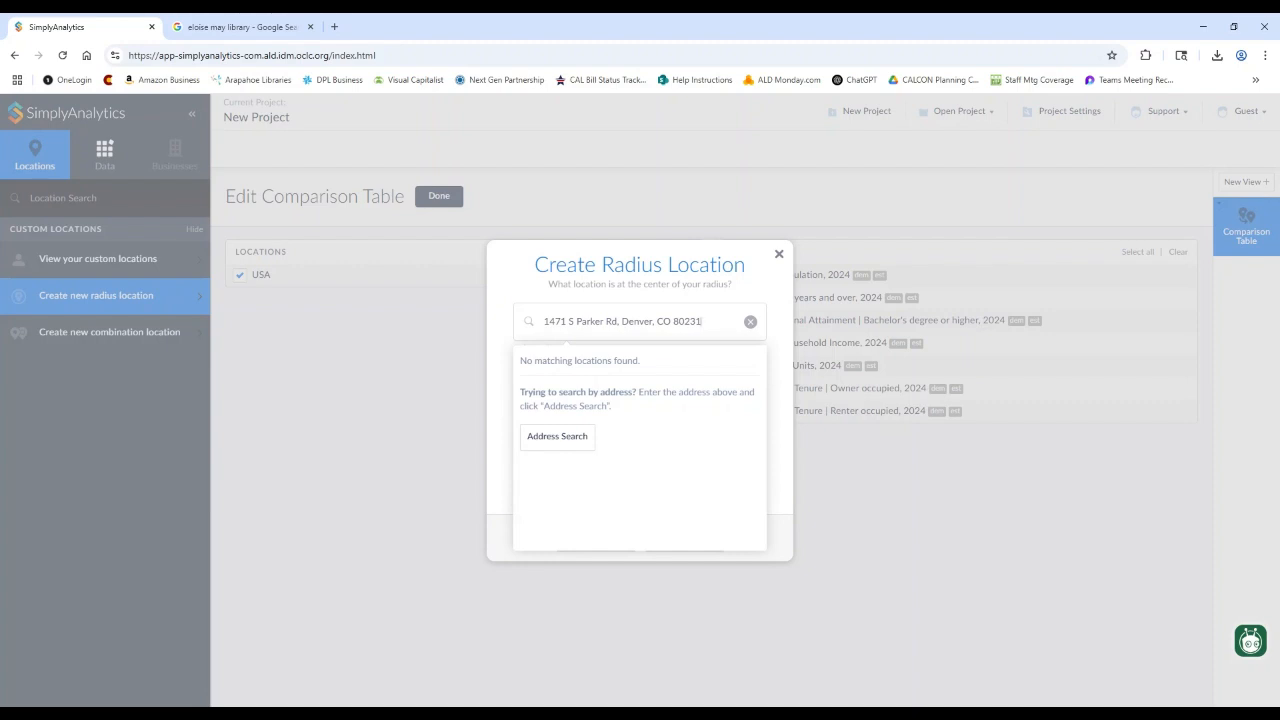
left_click(563, 446)
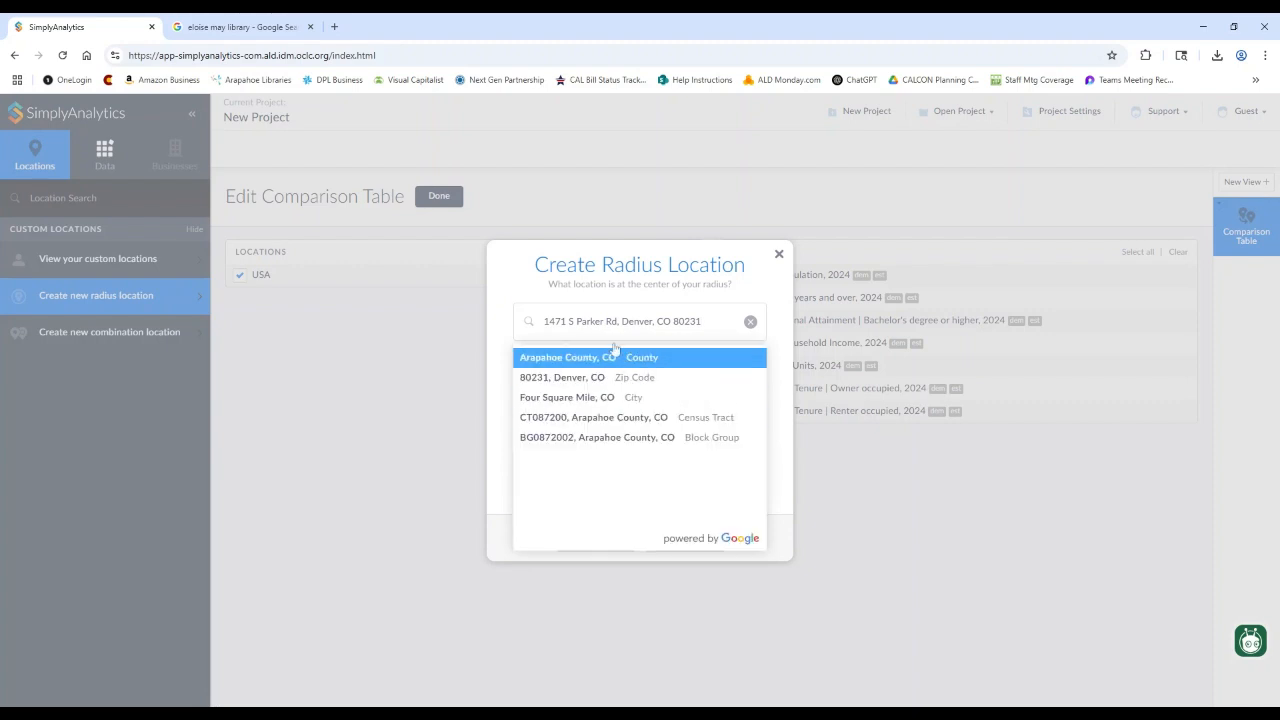
left_click(622, 440)
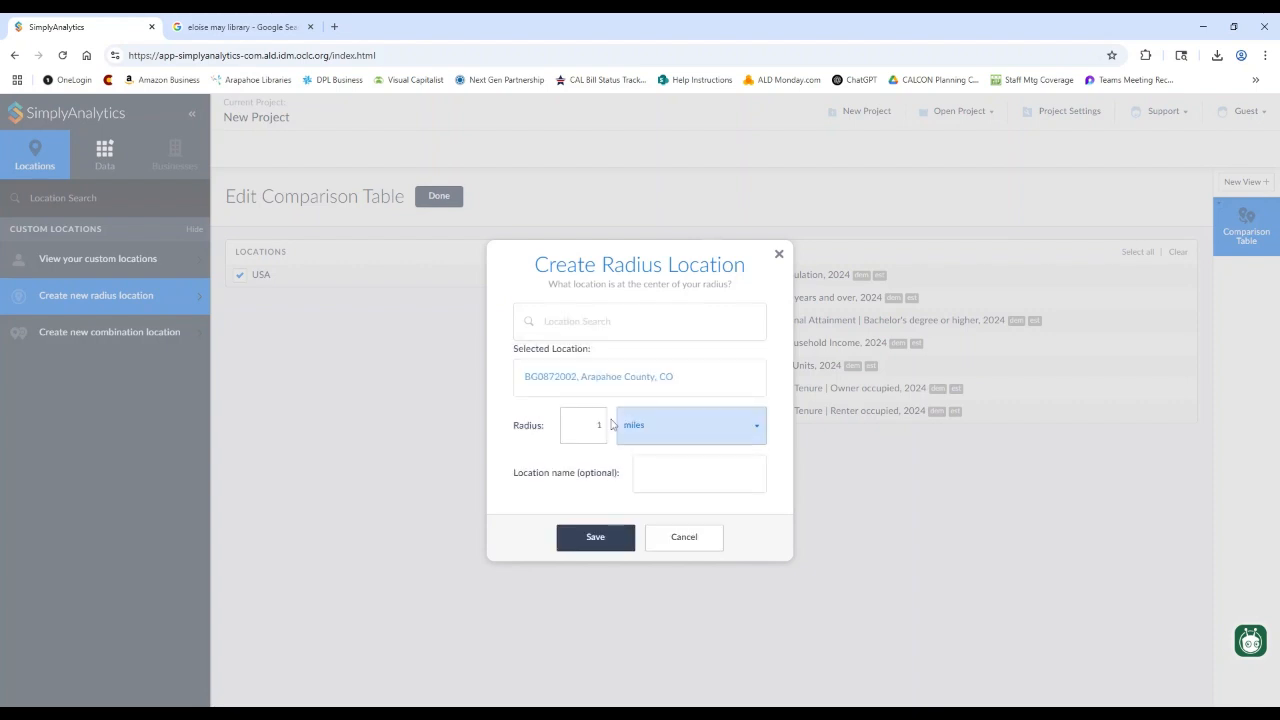
type("1 Mile Radius")
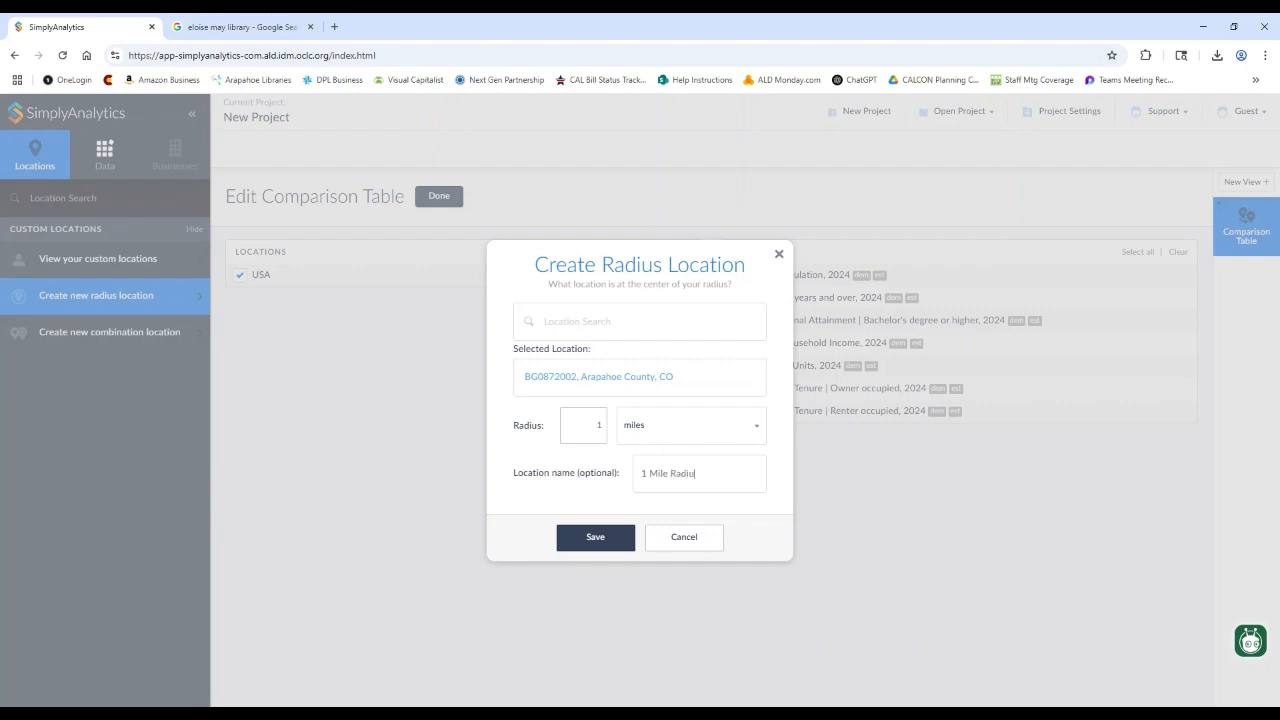
left_click(595, 540)
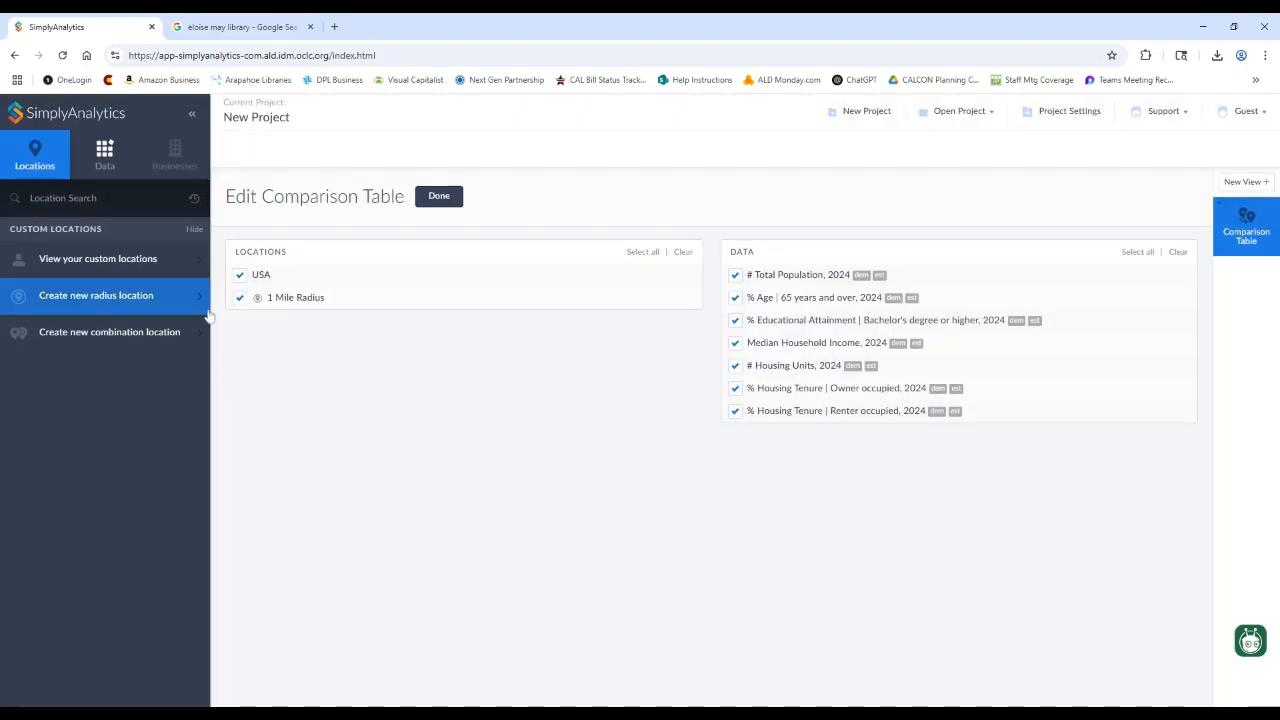
- Add a 3-mile radius location named '3 Mile Radius' centred on block group BG0872002
left_click(189, 305)
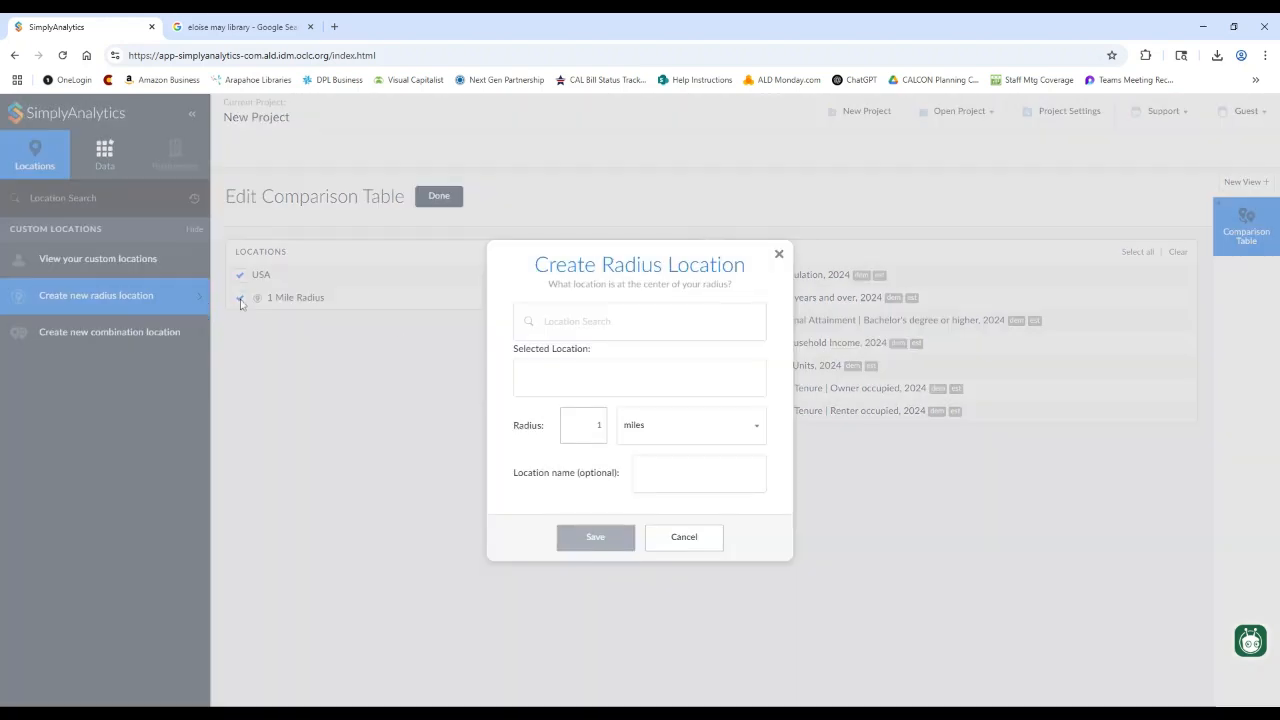
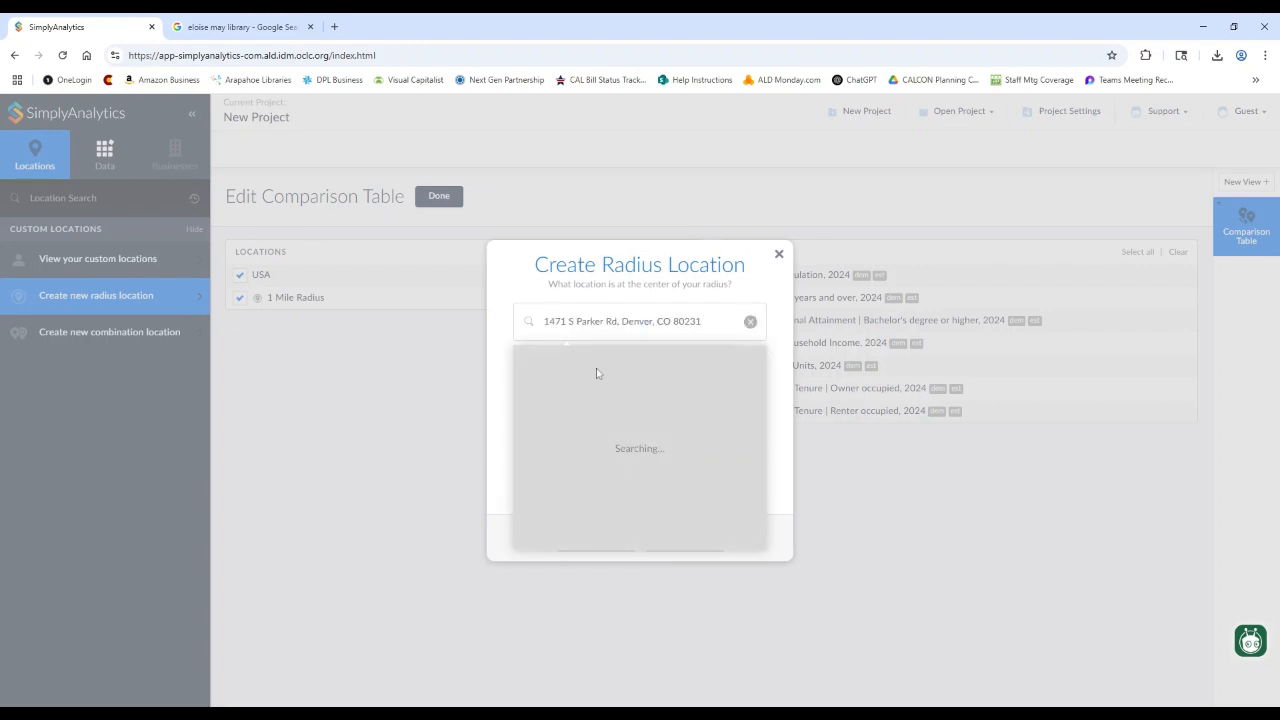
left_click(569, 440)
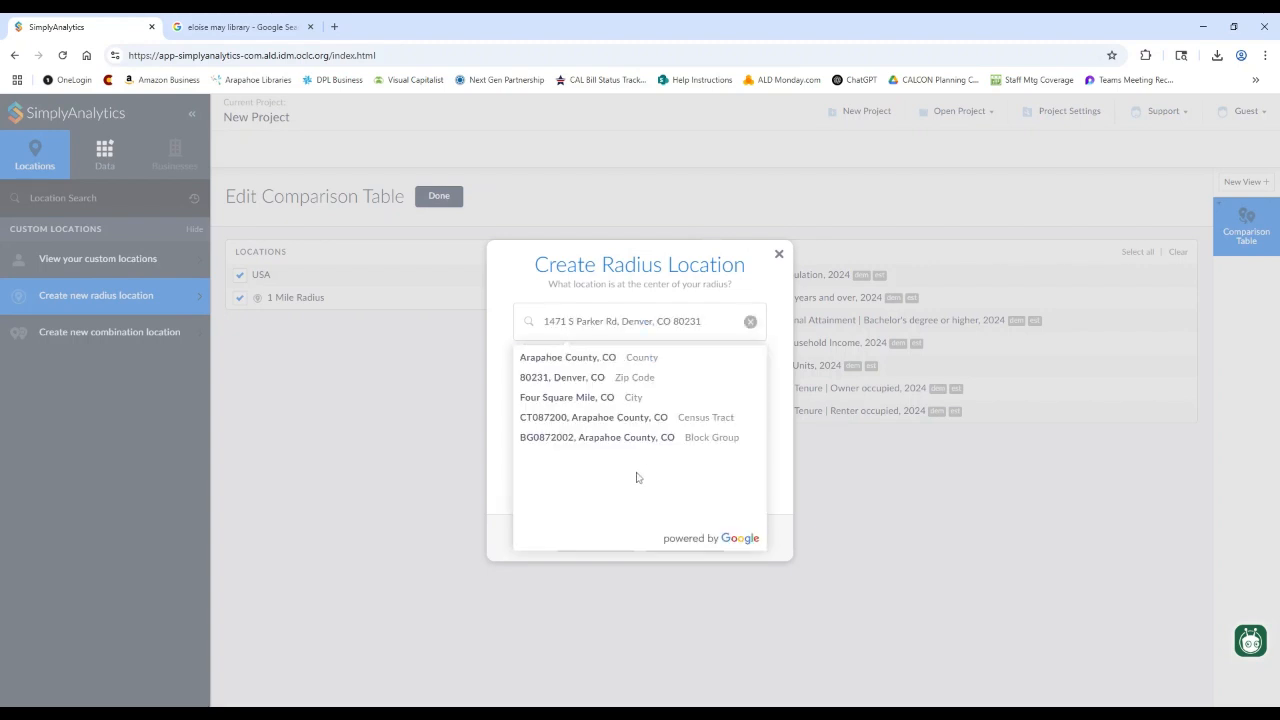
left_click(599, 437)
type("3")
key("Tab")
key("Tab")
type("3 Mile Radius")
left_click(610, 536)
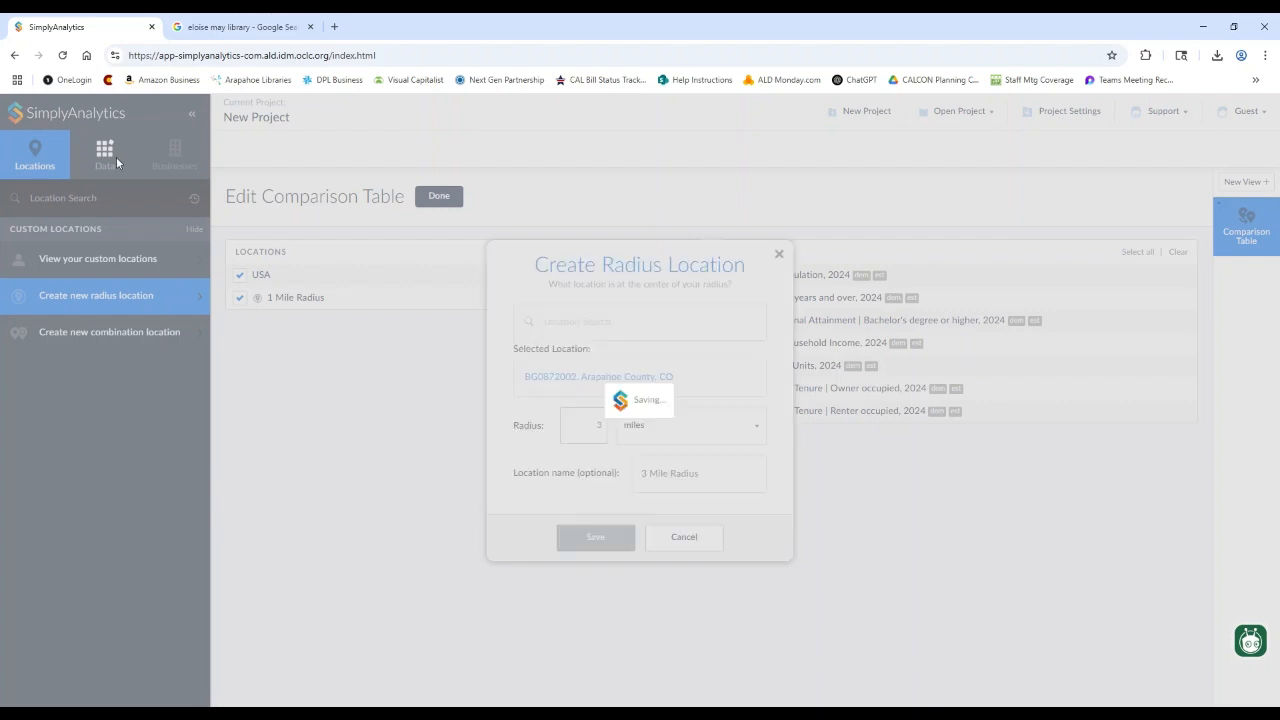
- Add a '5 Mile Radius' location on the same block group, uncheck USA, and finish the table
left_click(192, 295)
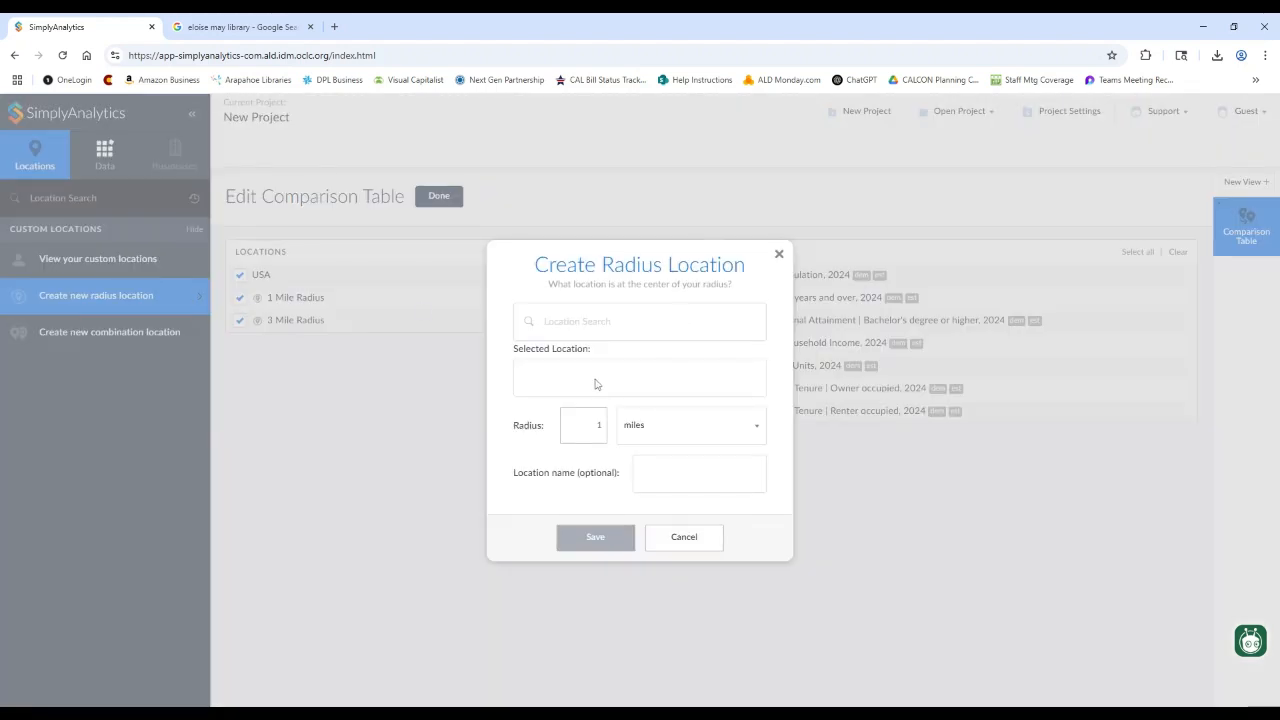
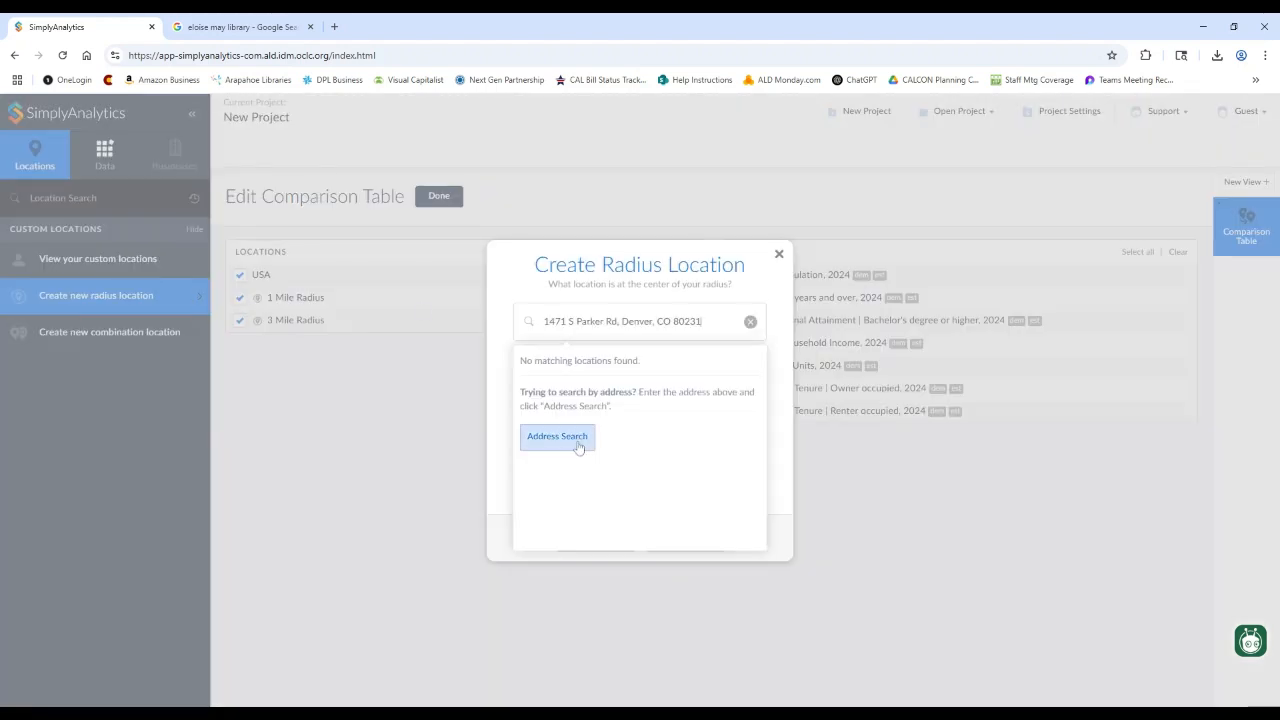
left_click(580, 446)
left_click(588, 440)
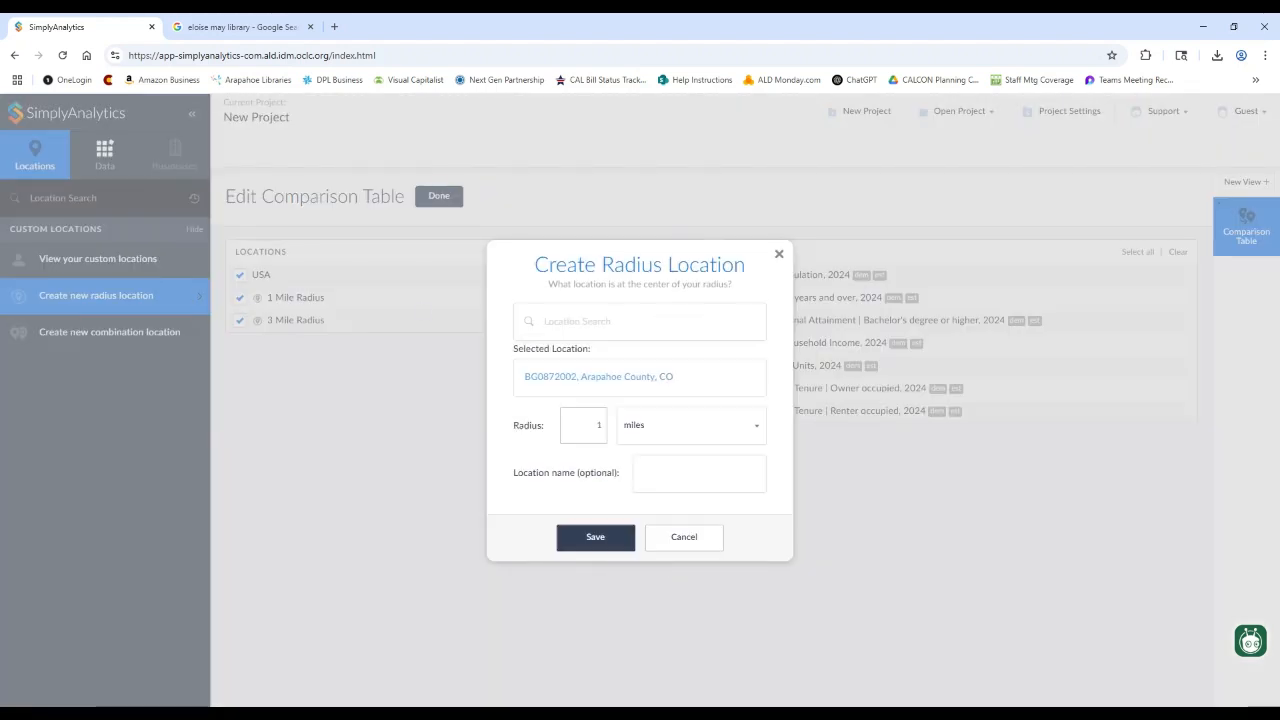
left_click_drag(594, 438, 633, 425)
type("55 Mile Radius")
left_click(590, 540)
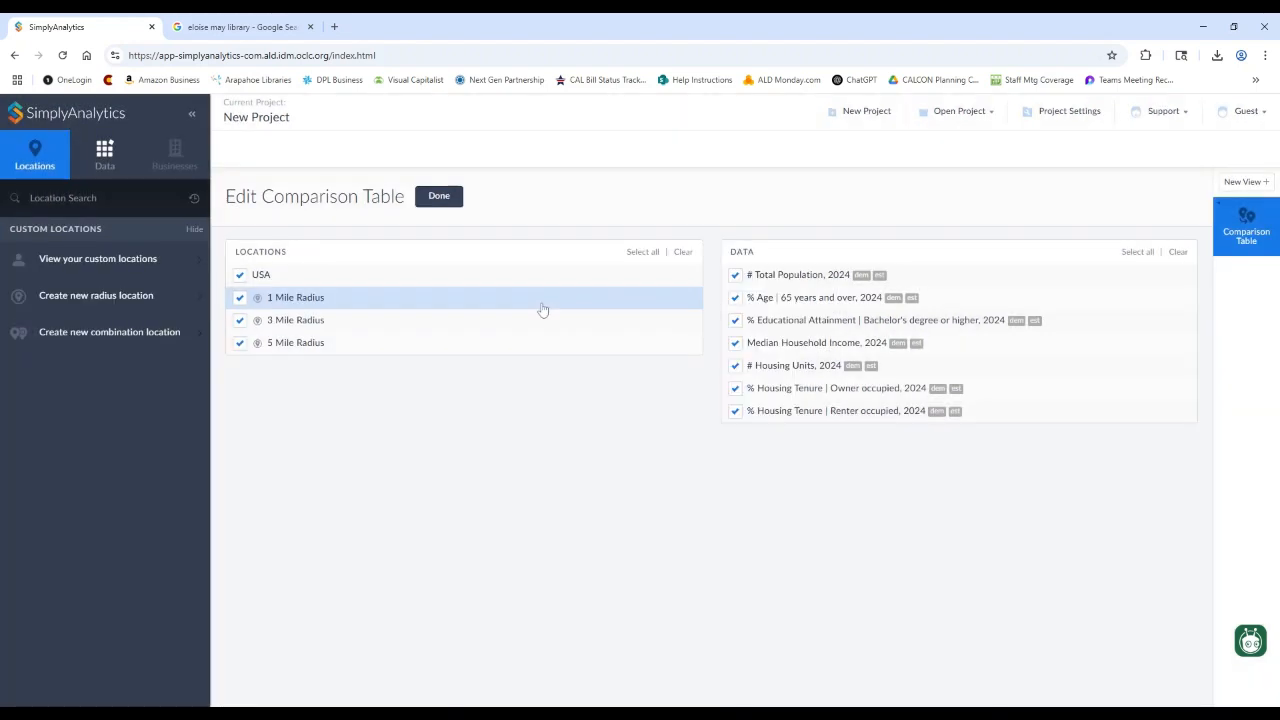
left_click(240, 275)
left_click(443, 197)
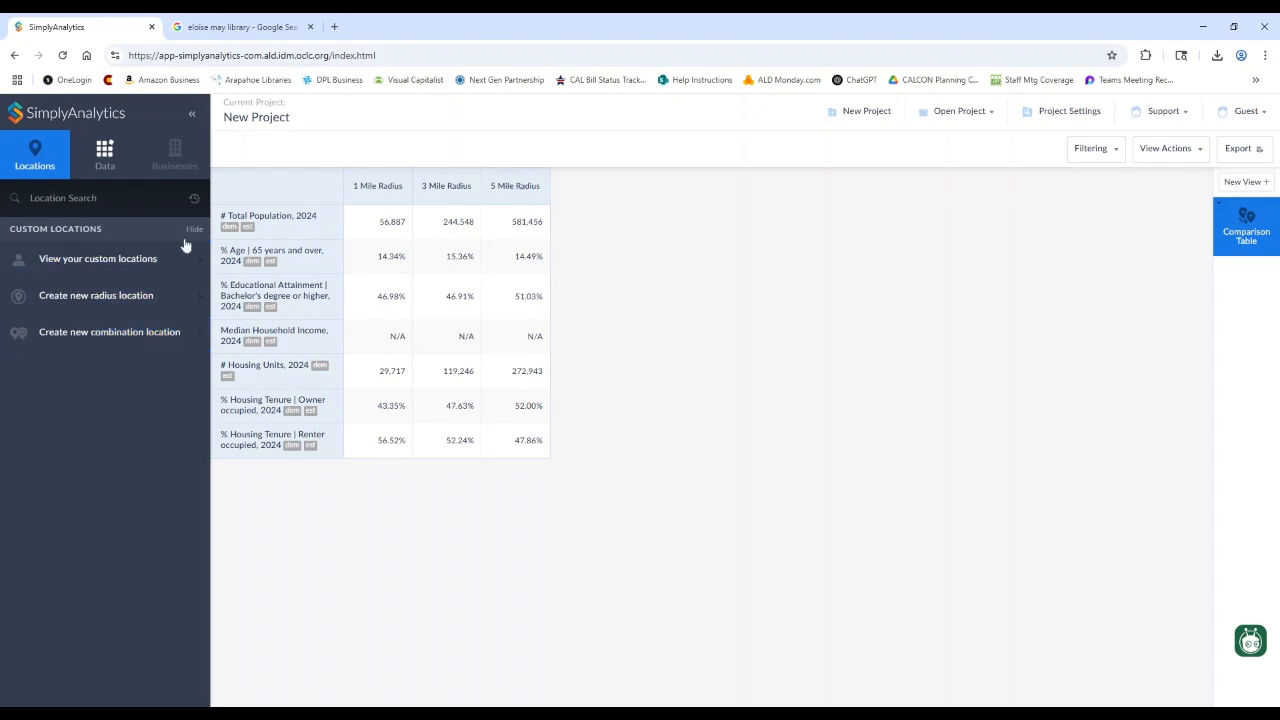
- Start a new combination location and name it 'South Denver Metro'
left_click(175, 338)
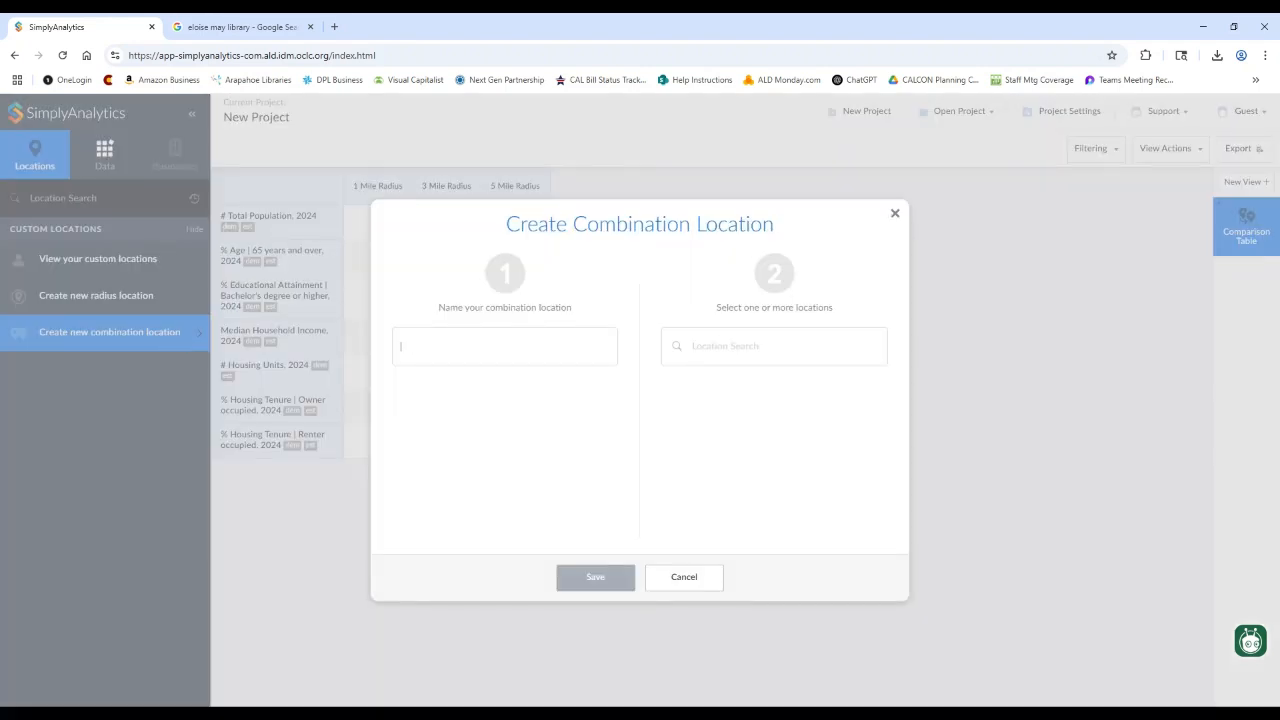
type("Littleton")
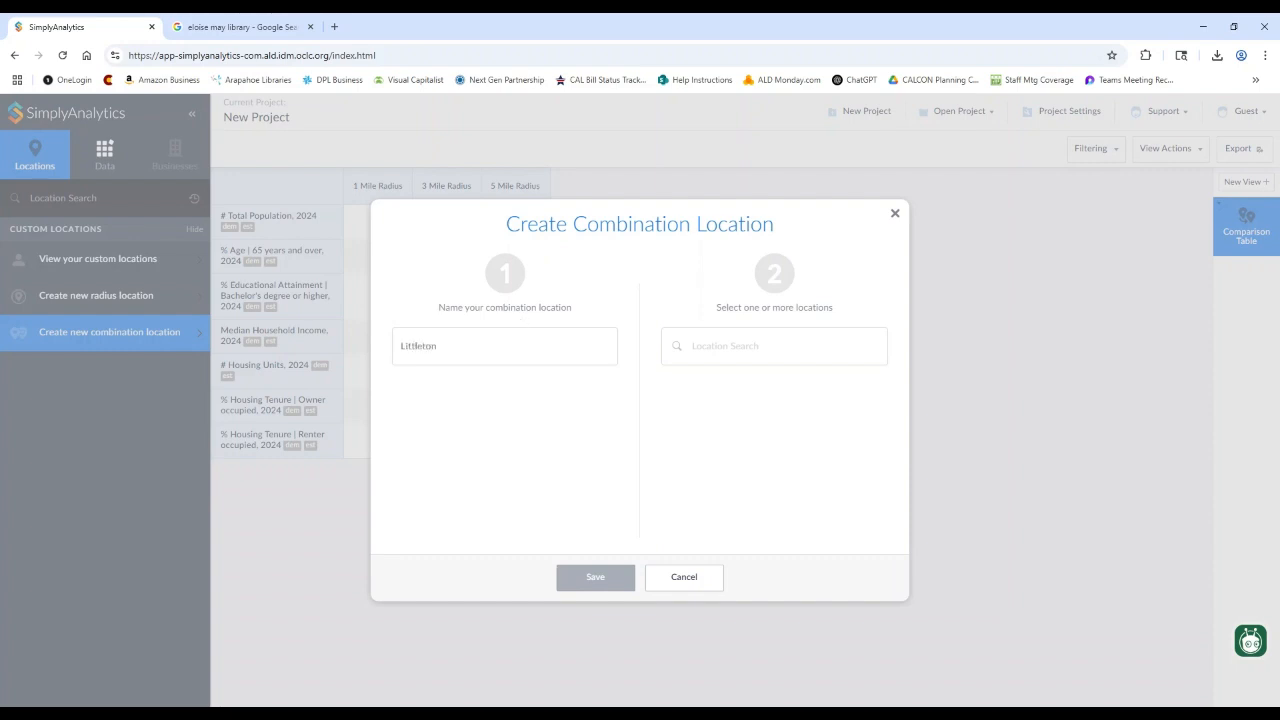
key("ctrl+a")
type("South Denver Metr")
- Add Littleton, Centennial and Greenwood Village, CO to the combination
left_click(714, 346)
type("Littleton")
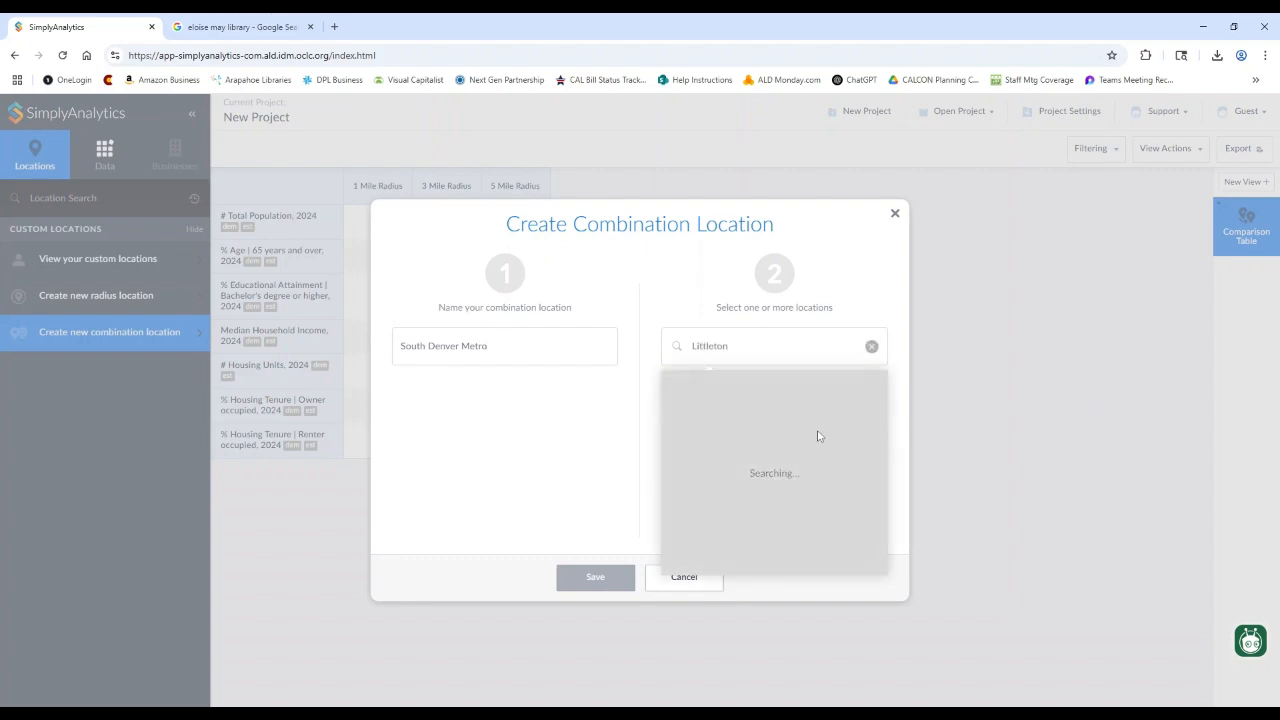
left_click(809, 384)
type("Centennial")
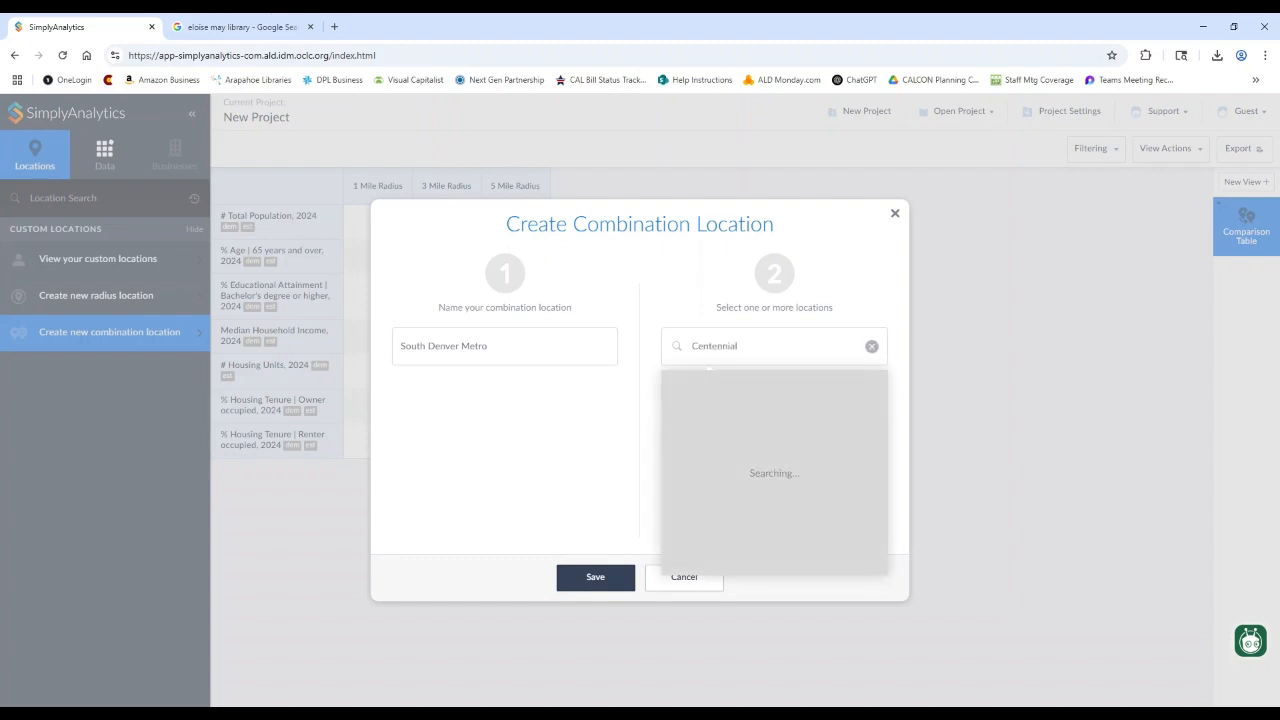
left_click(774, 381)
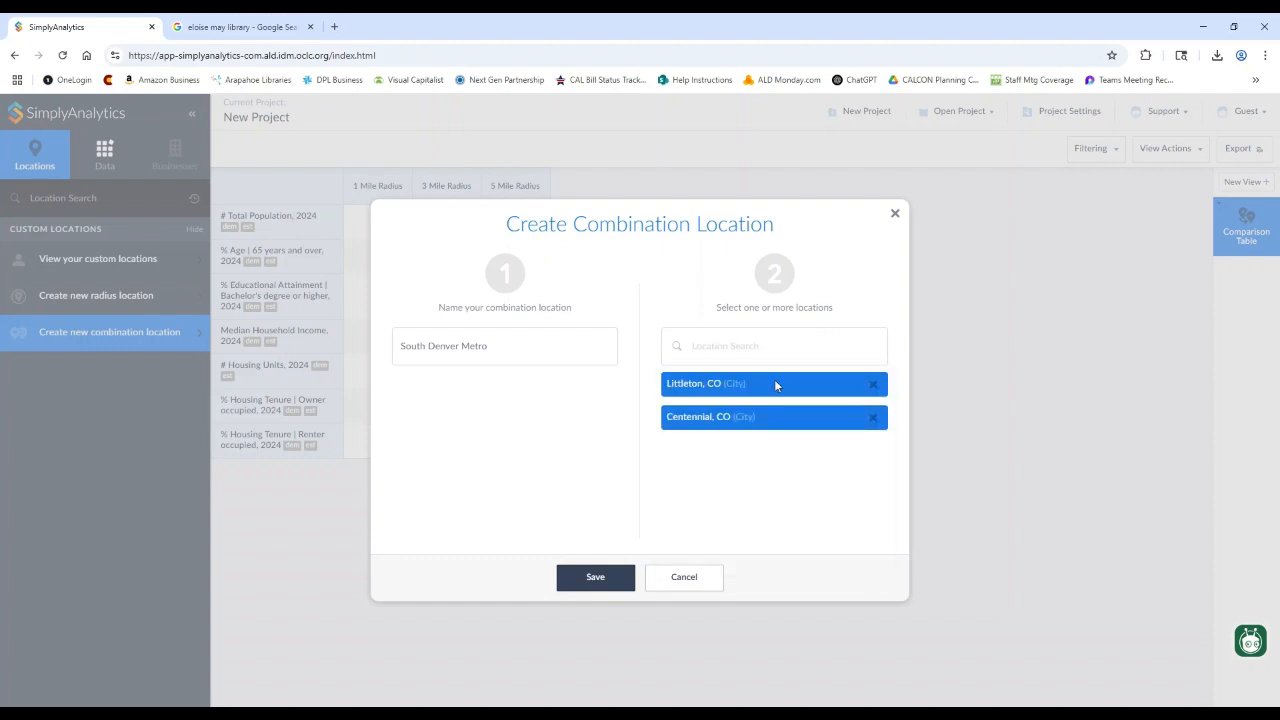
type("Greenwood")
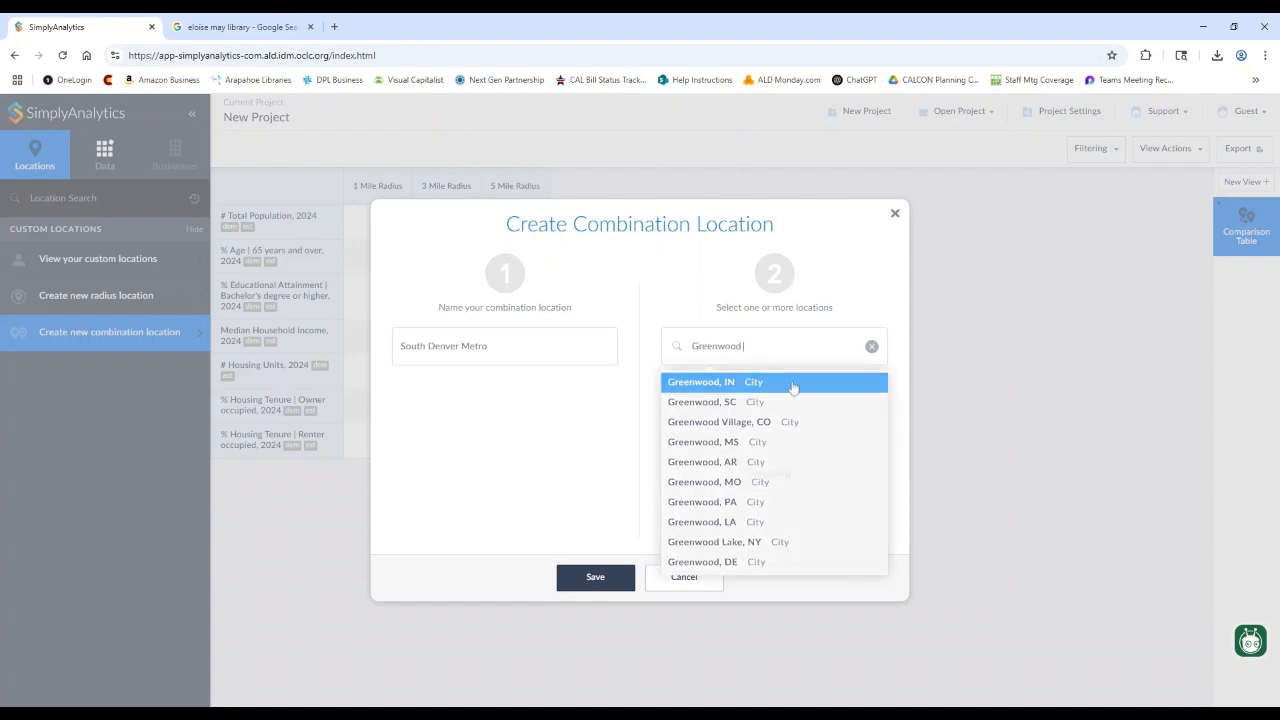
left_click(788, 384)
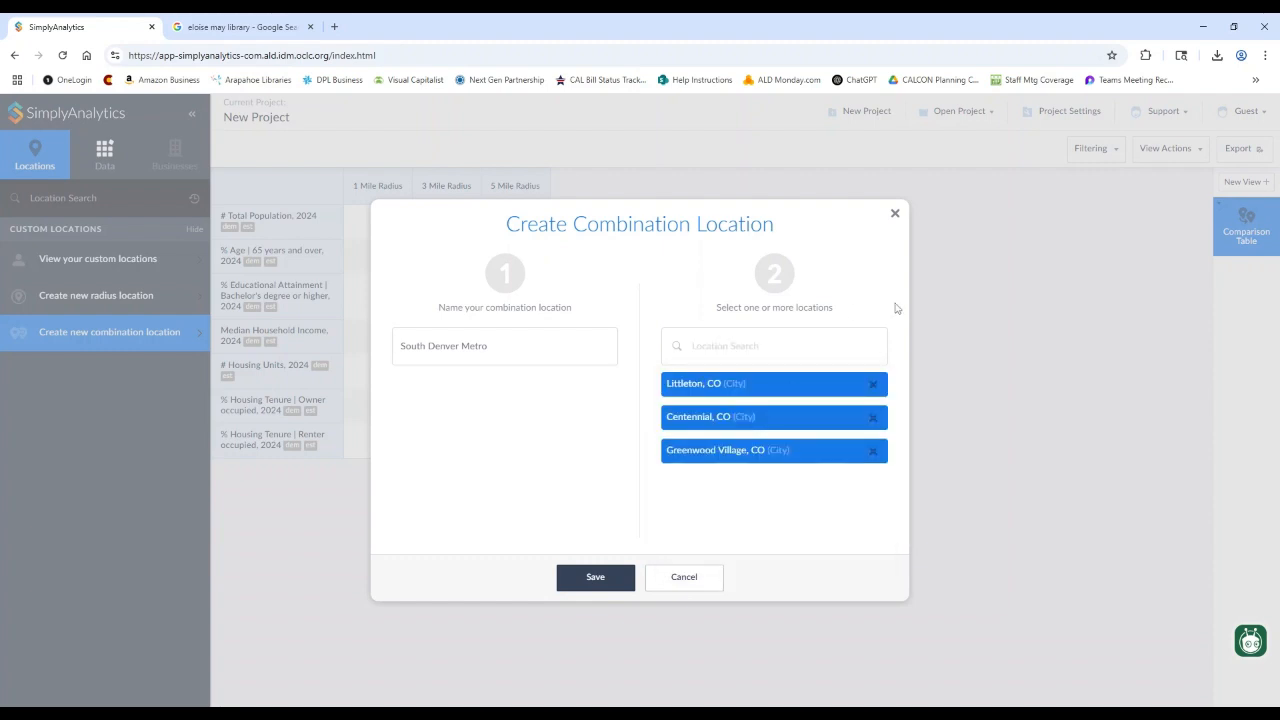
- Add Lone Tree and Parker, CO to the combination and save it
left_click(740, 346)
type("Lone Tree")
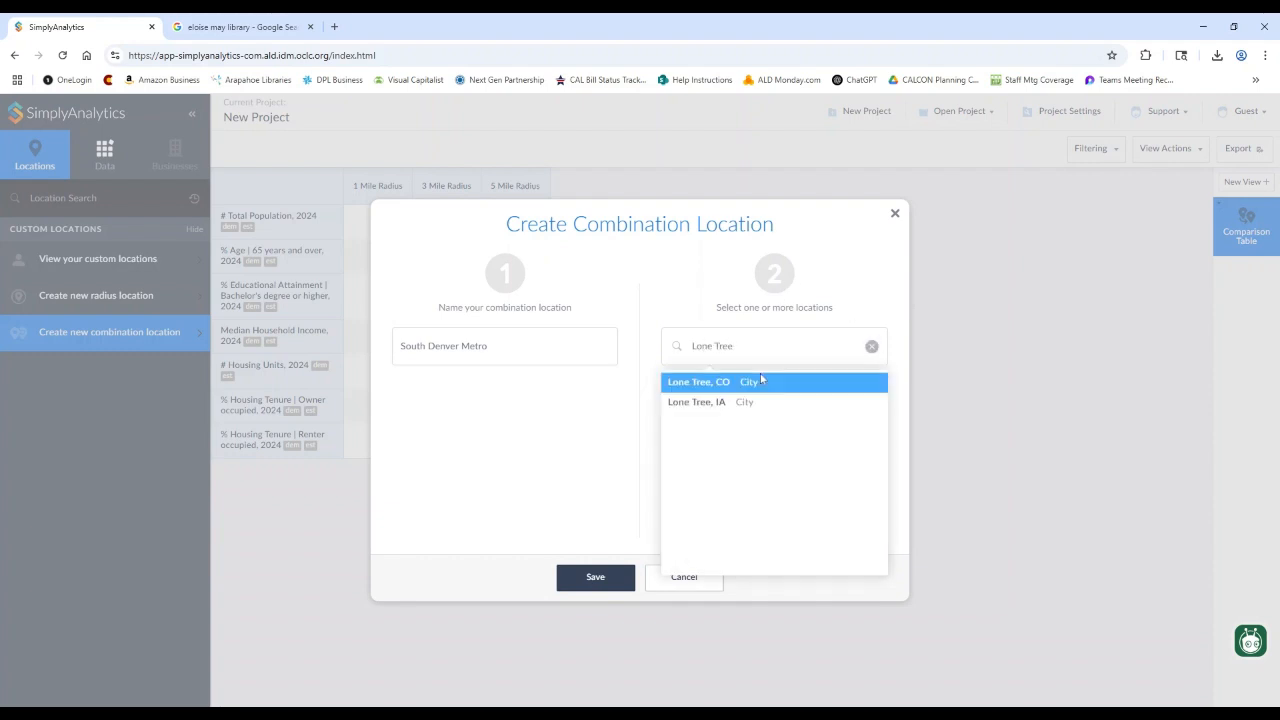
left_click(765, 382)
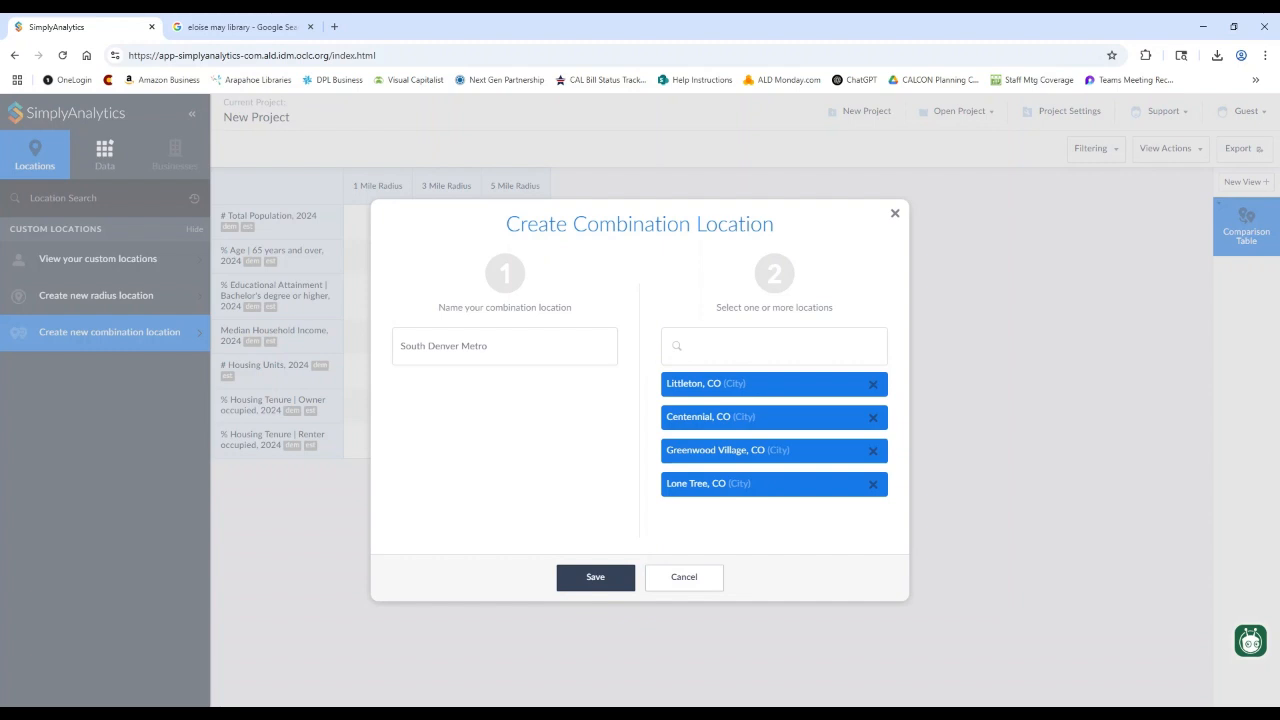
type("Parker")
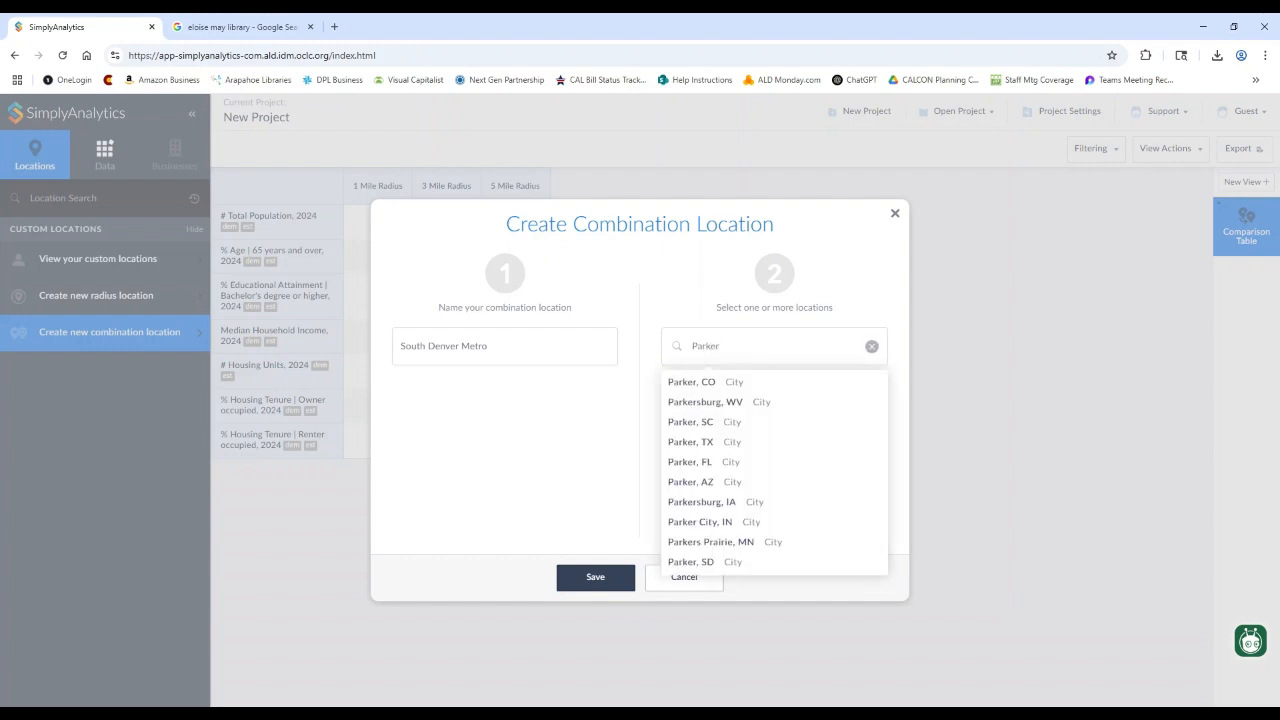
left_click(762, 388)
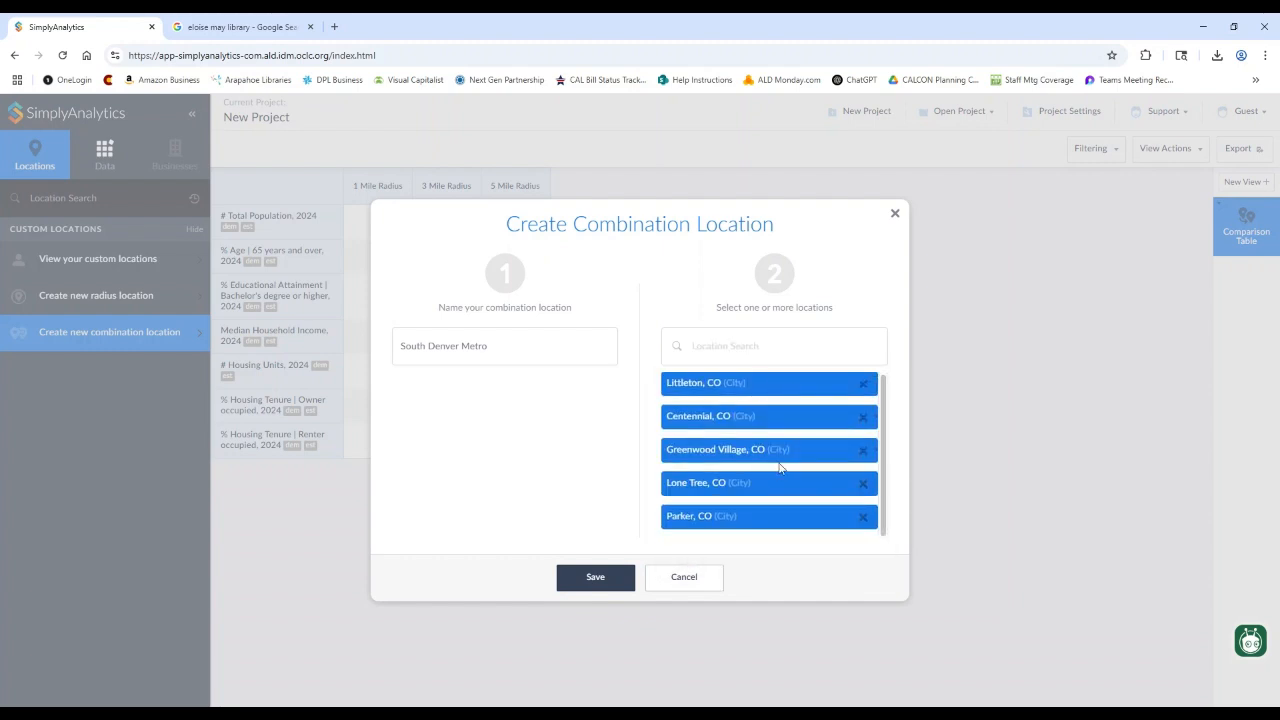
left_click(588, 575)
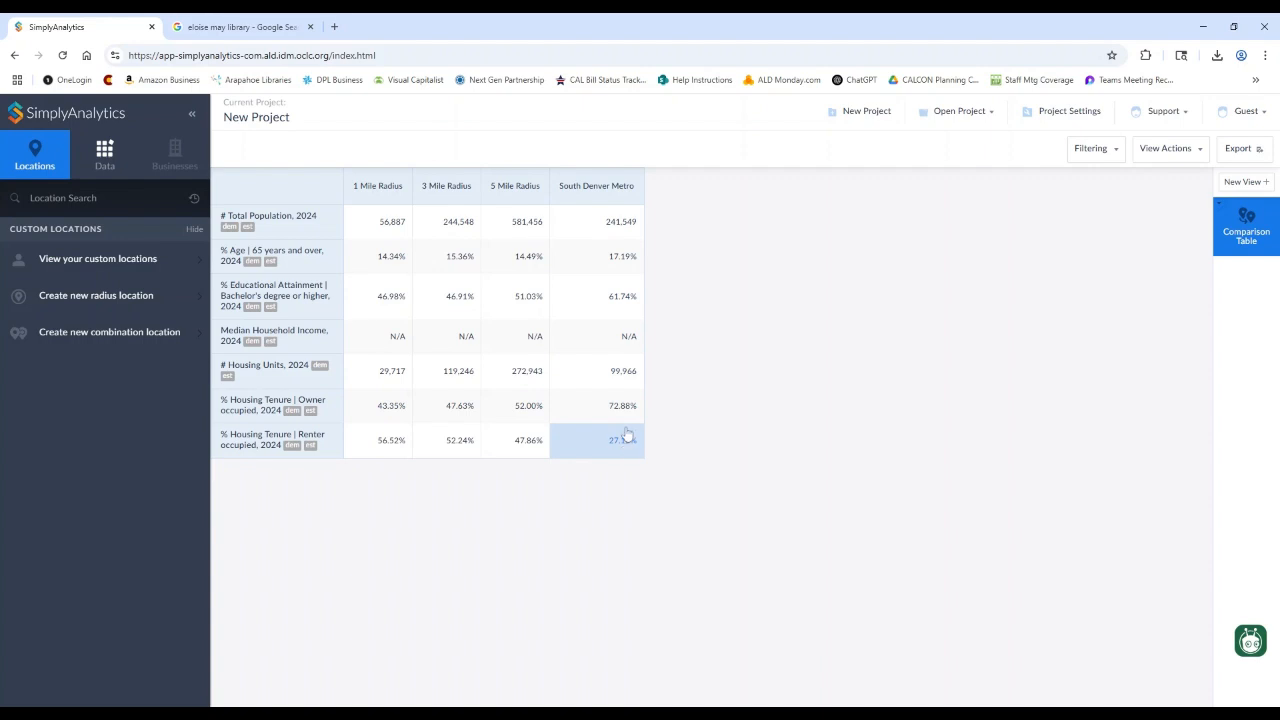
- Add Littleton, CO to the comparison table as a new column from the location search
left_click(577, 194)
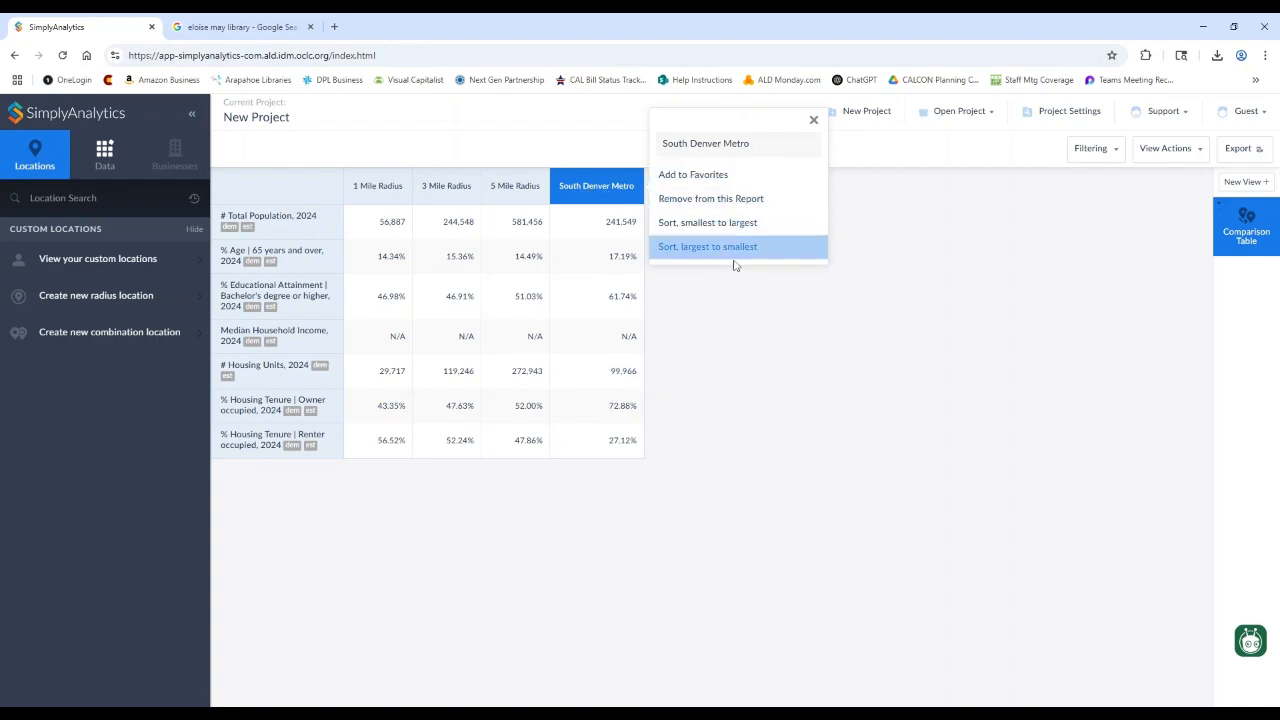
left_click(517, 188)
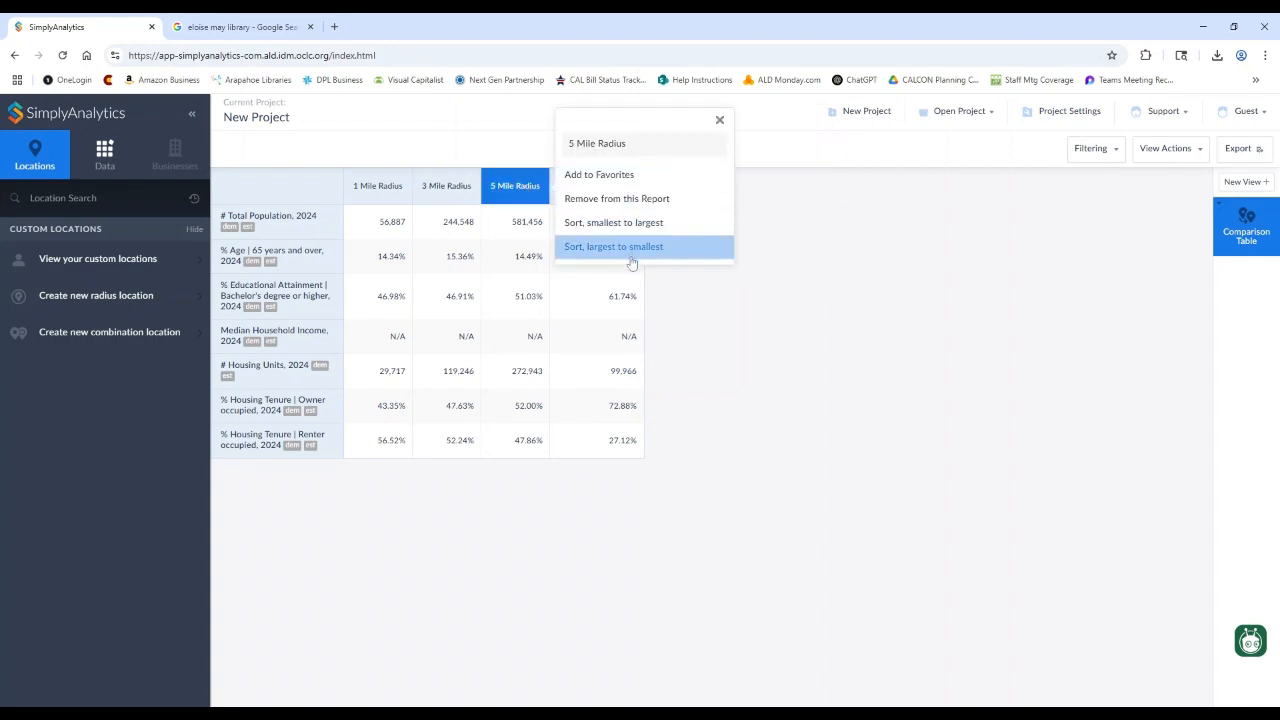
left_click(98, 198)
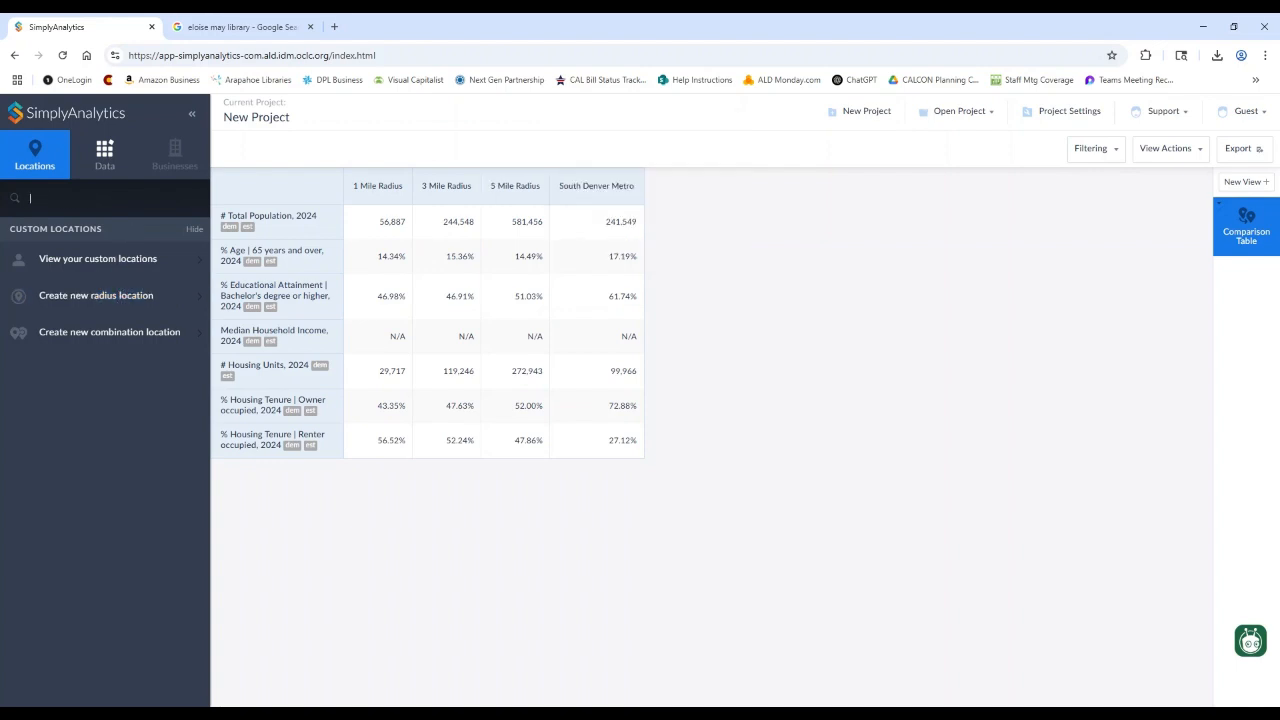
type("Littleton")
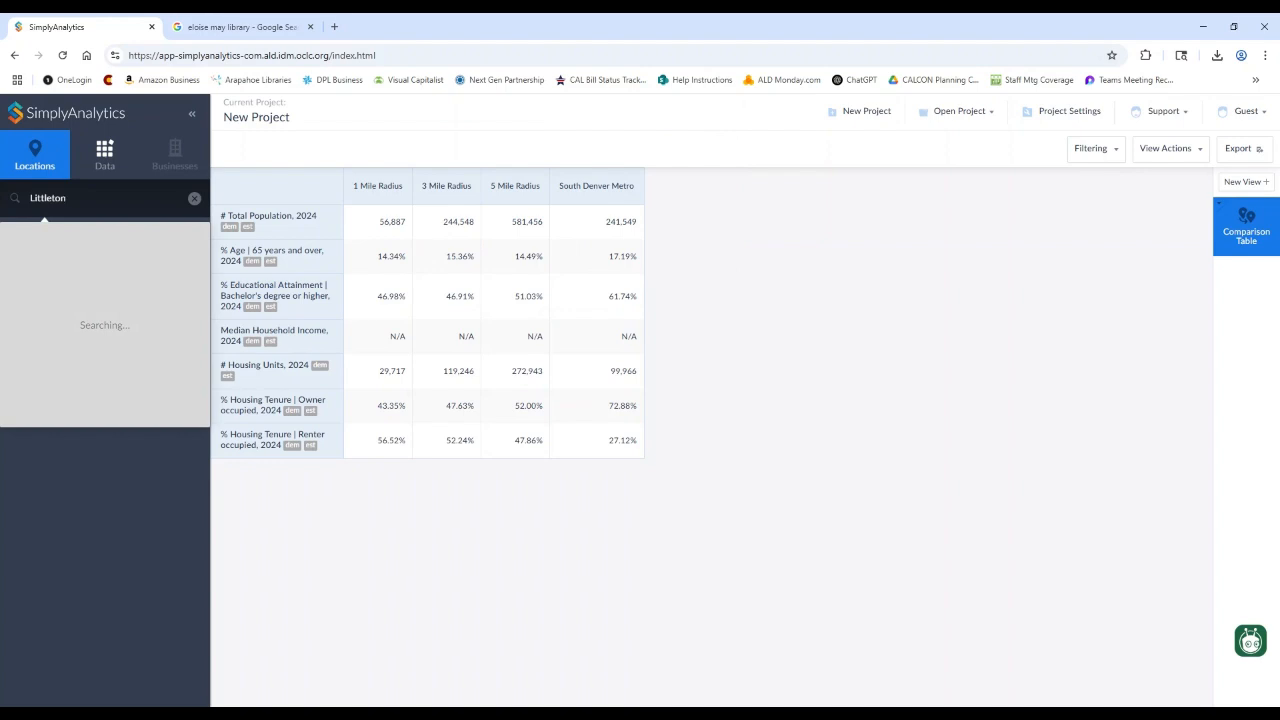
left_click(98, 233)
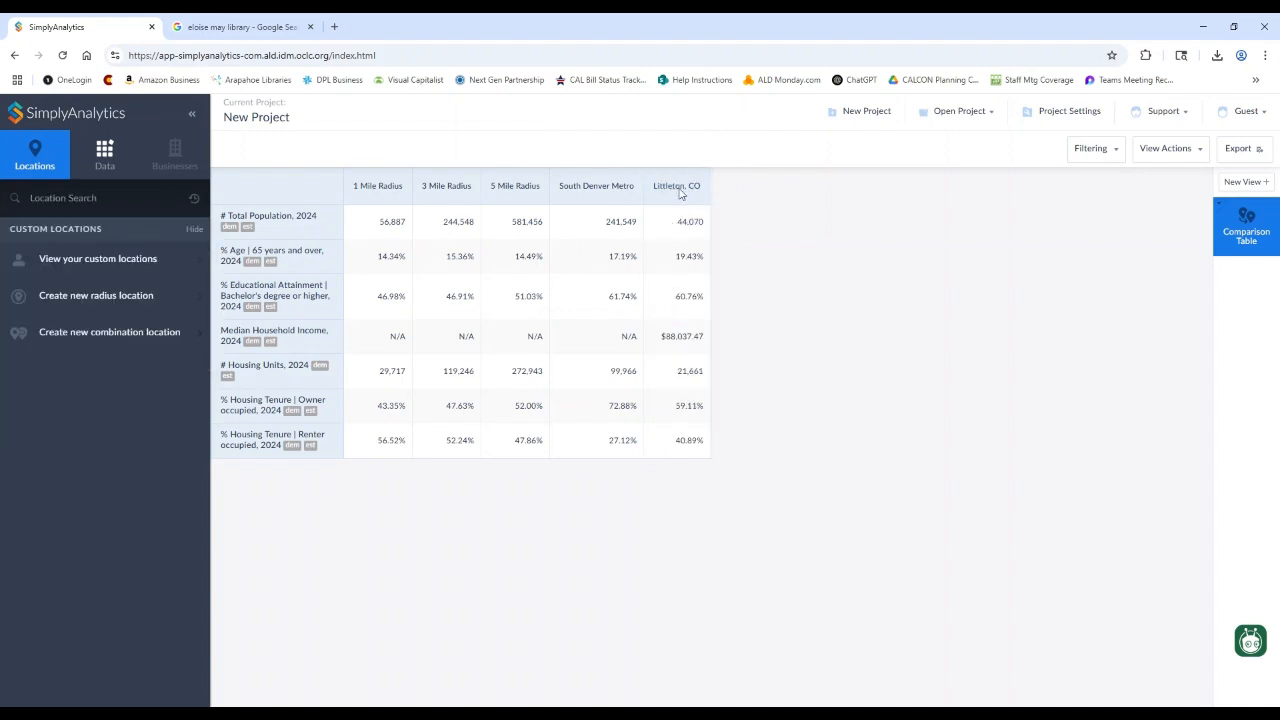
left_click(665, 190)
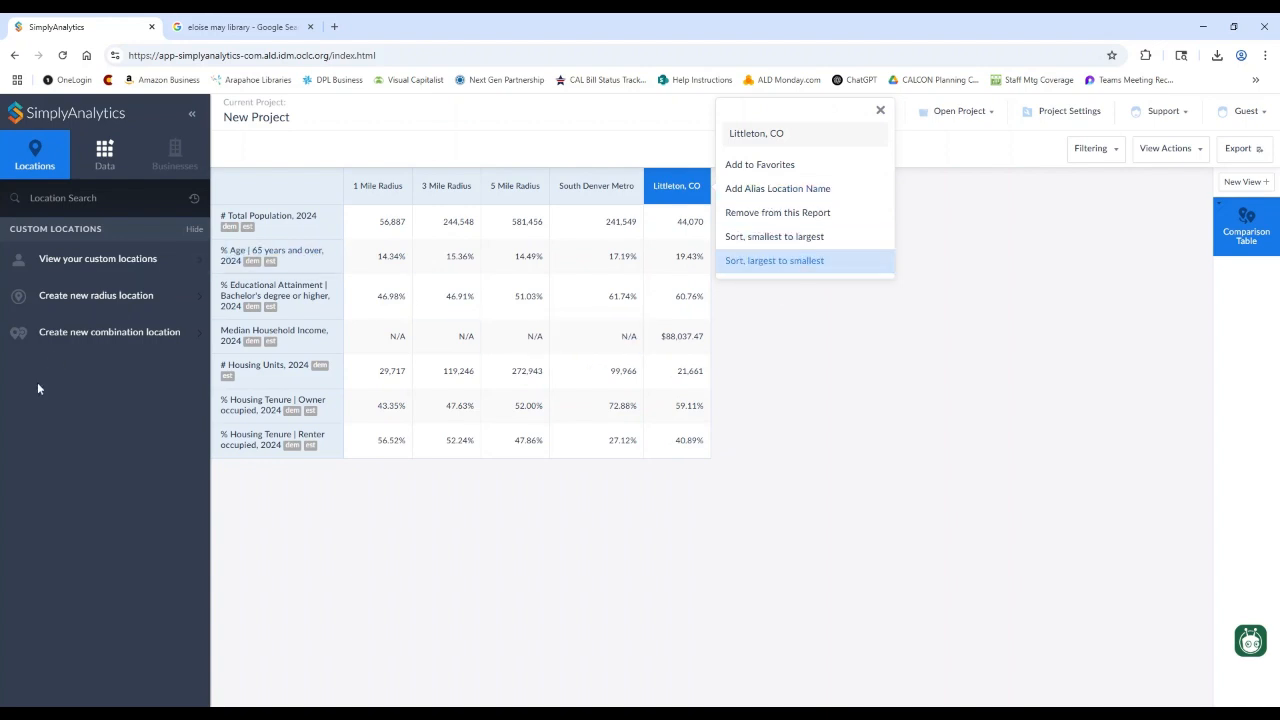
left_click(72, 388)
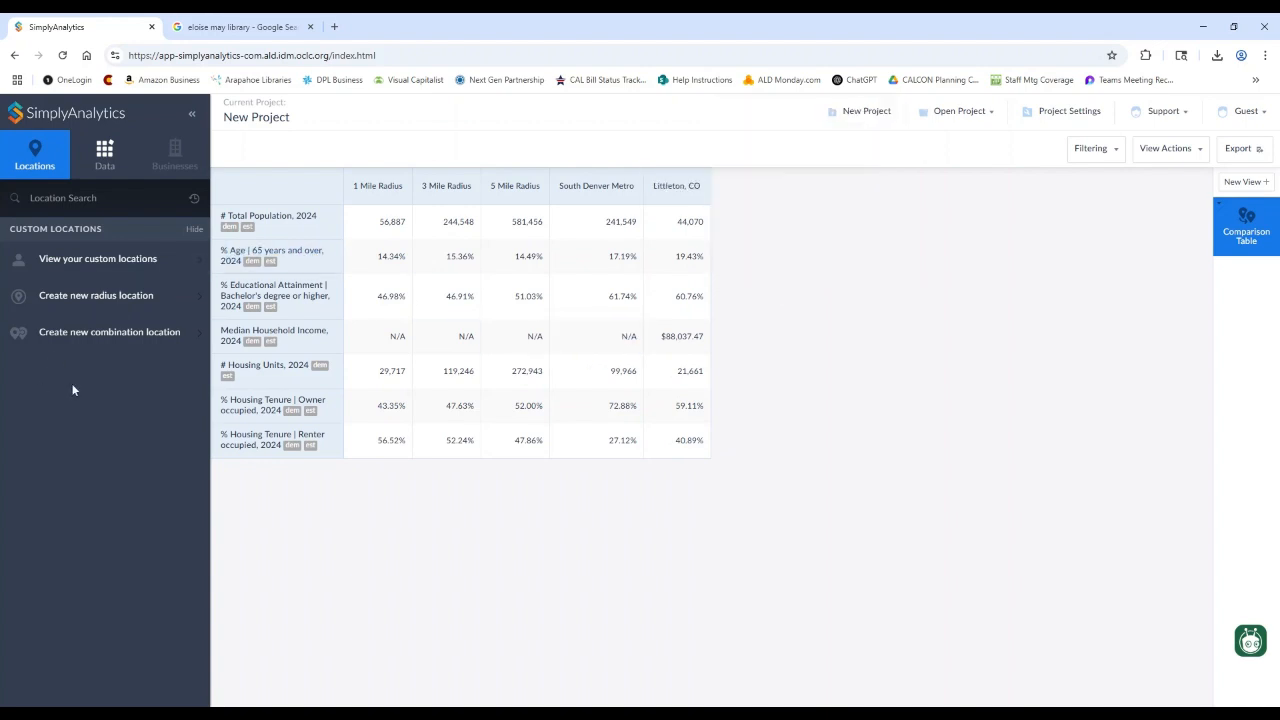
left_click(198, 263)
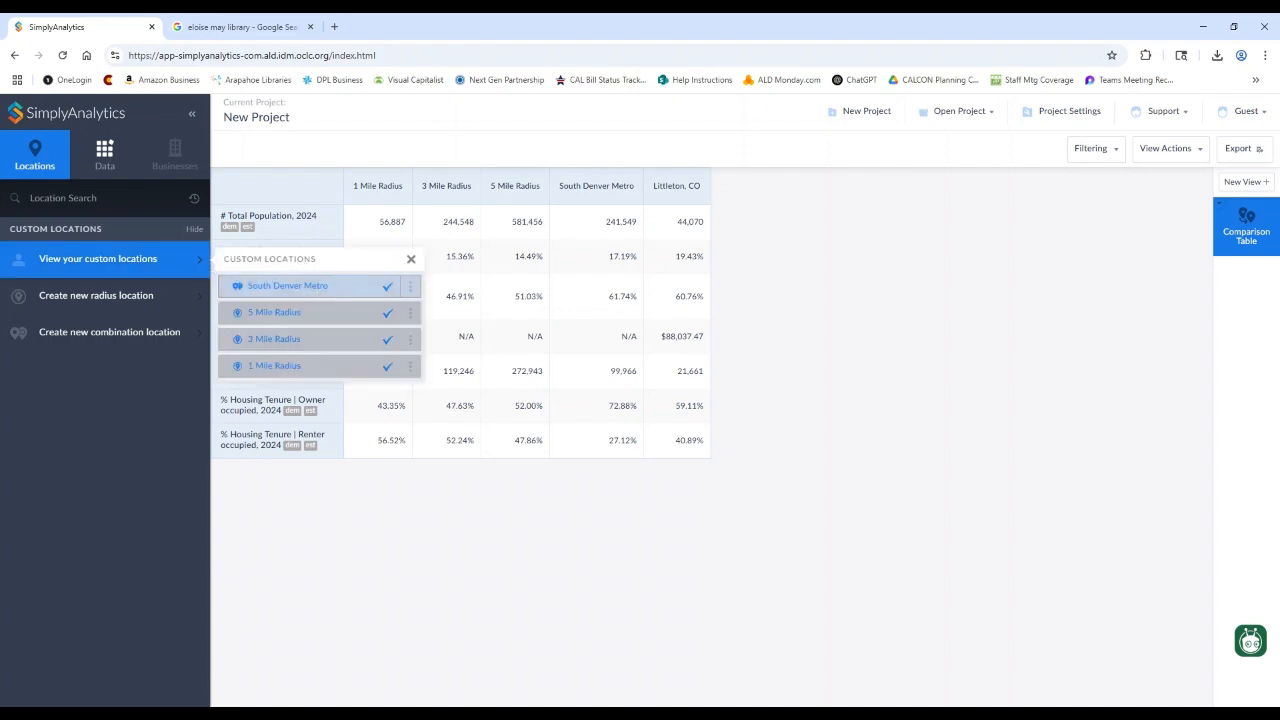
left_click(410, 288)
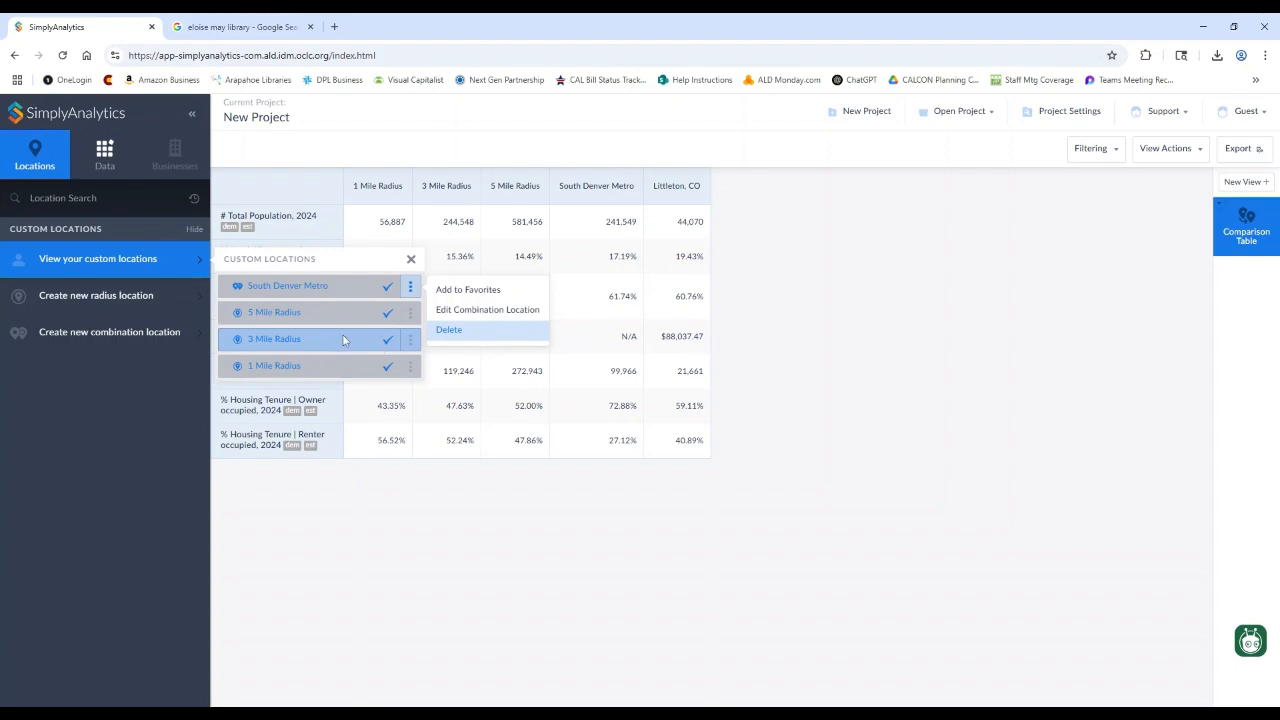
left_click(808, 372)
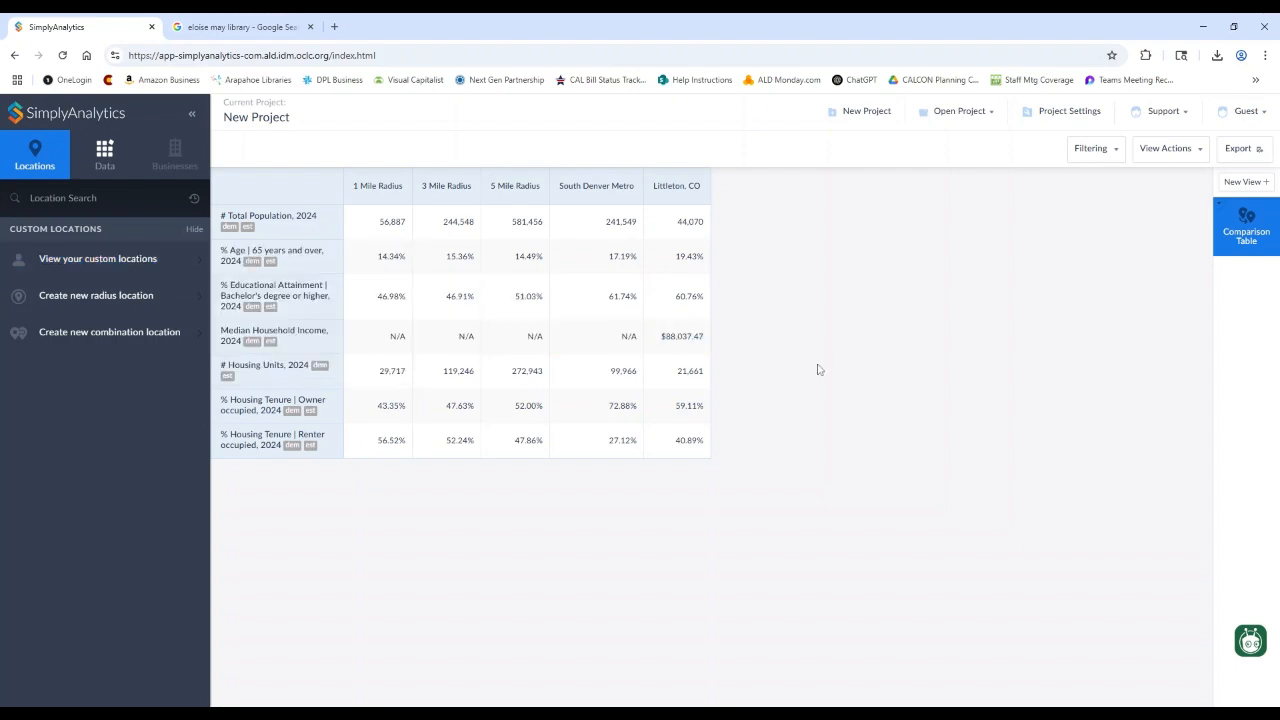